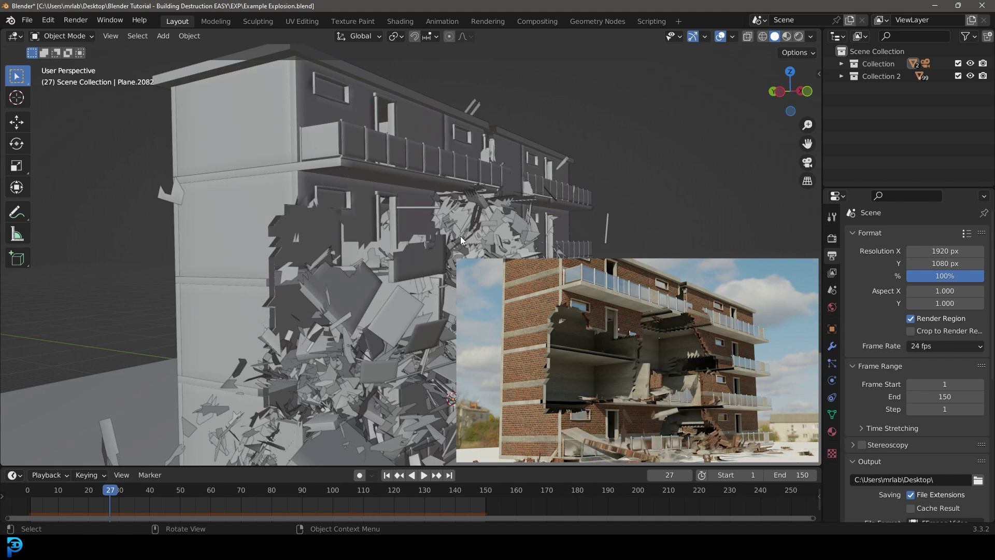
Step: View the frame-27 building explosion through the scene camera, zooming in and back out
{"action": "key", "text": "KP_0"}
{"action": "scroll", "coordinate": [483, 207], "scroll_direction": "up", "scroll_amount": 3}
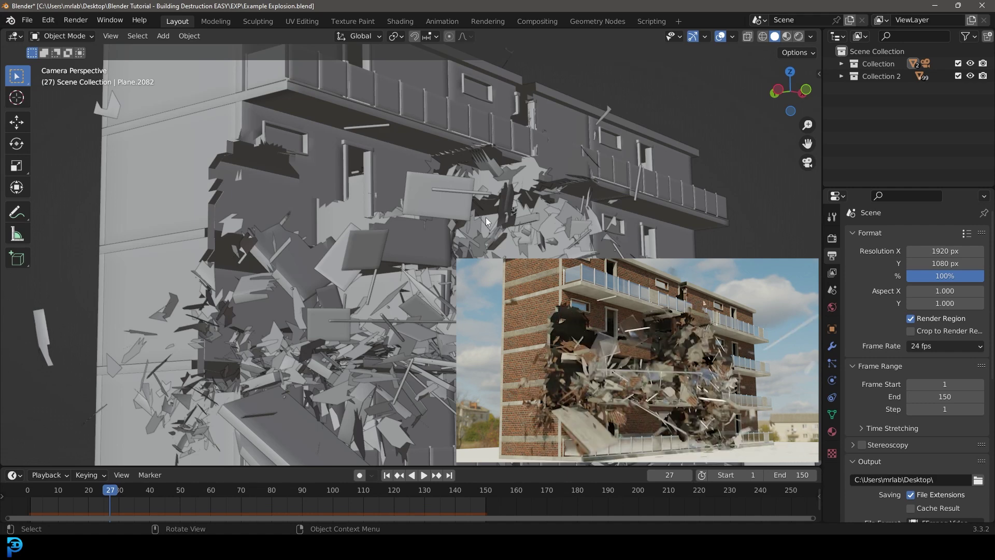
{"action": "scroll", "coordinate": [434, 242], "scroll_direction": "down", "scroll_amount": 2}
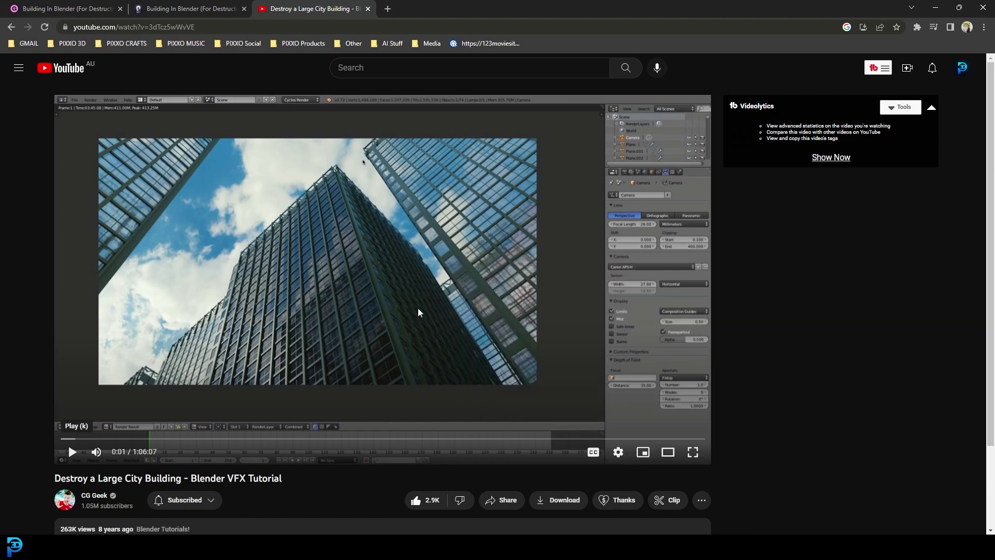
Step: Skim the 'Destroy a Large City Building' tutorial page, then bring Blender back to the front
{"action": "scroll", "coordinate": [413, 284], "scroll_direction": "down", "scroll_amount": 1}
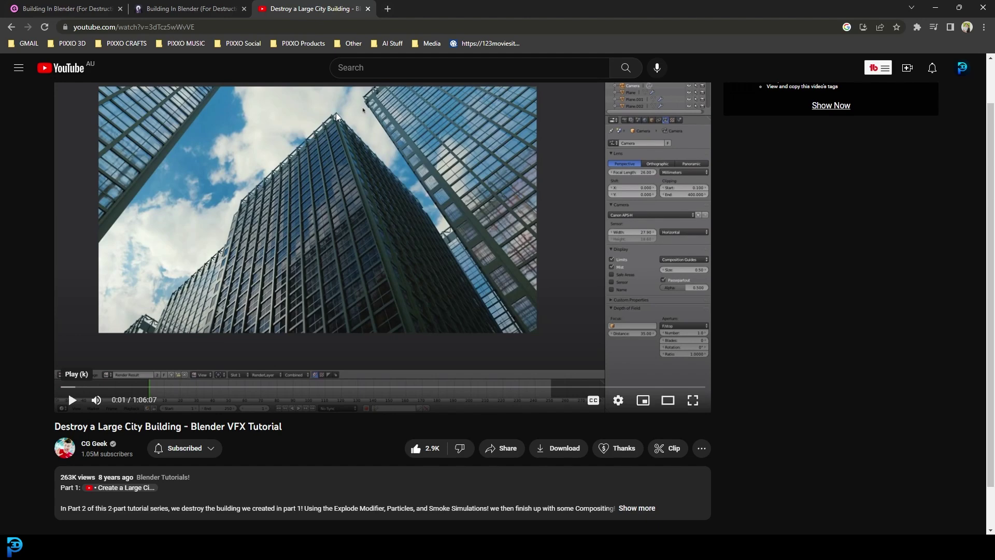
{"action": "mouse_move", "coordinate": [787, 556]}
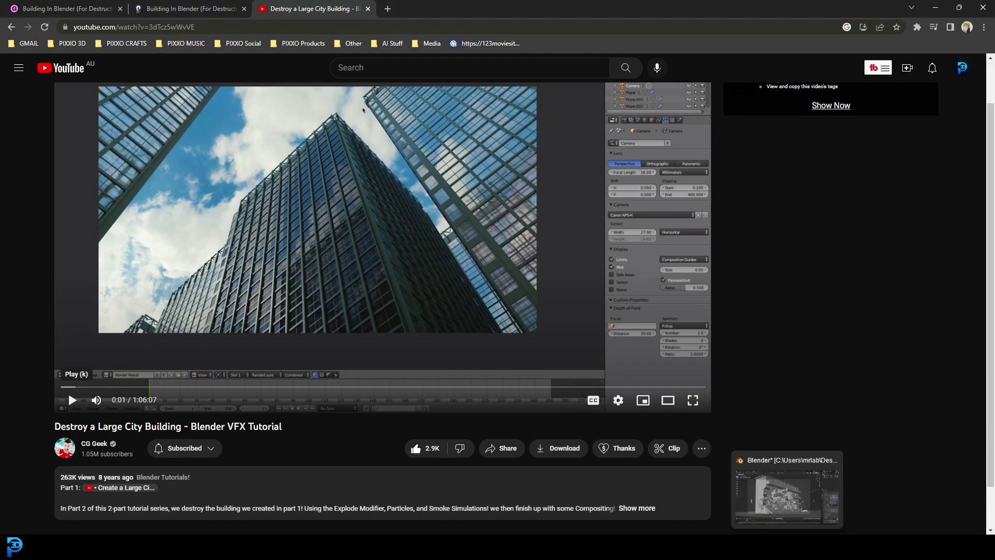
{"action": "left_click", "coordinate": [790, 495]}
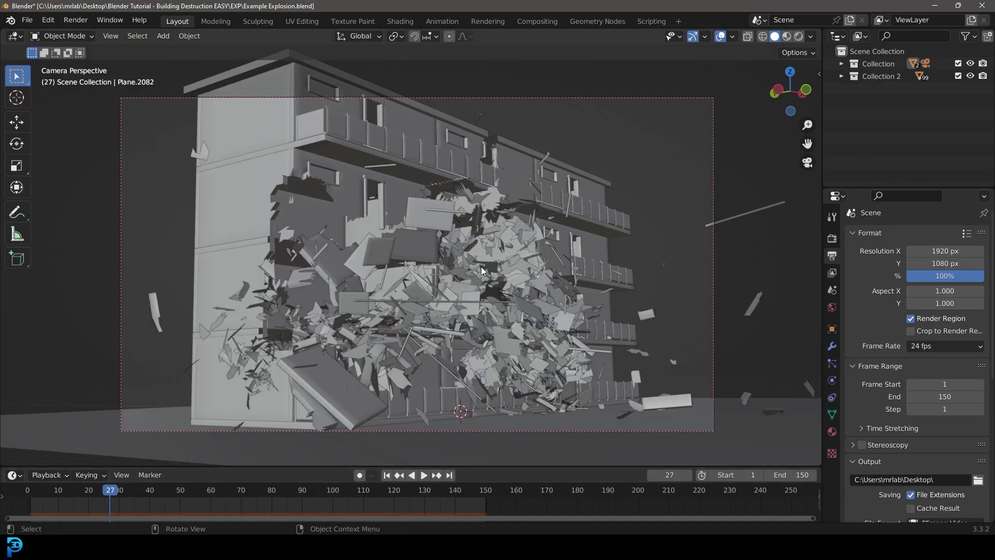
Step: Play the explosion to frame 42 and view it in Rendered shading through the scene camera
{"action": "key", "text": "space"}
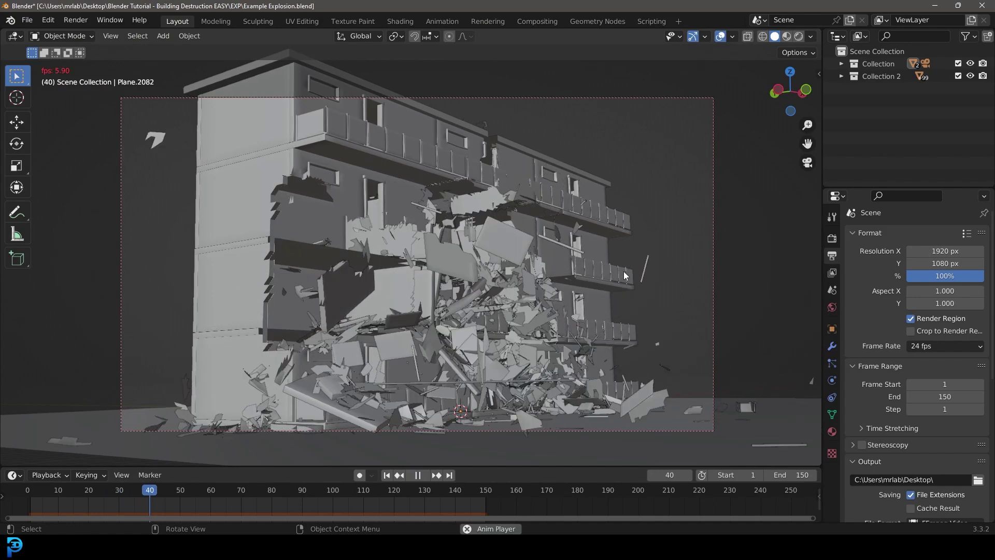
{"action": "key", "text": "space"}
{"action": "middle_click_drag", "start_coordinate": [533, 250], "coordinate": [483, 248]}
{"action": "key", "text": "z"}
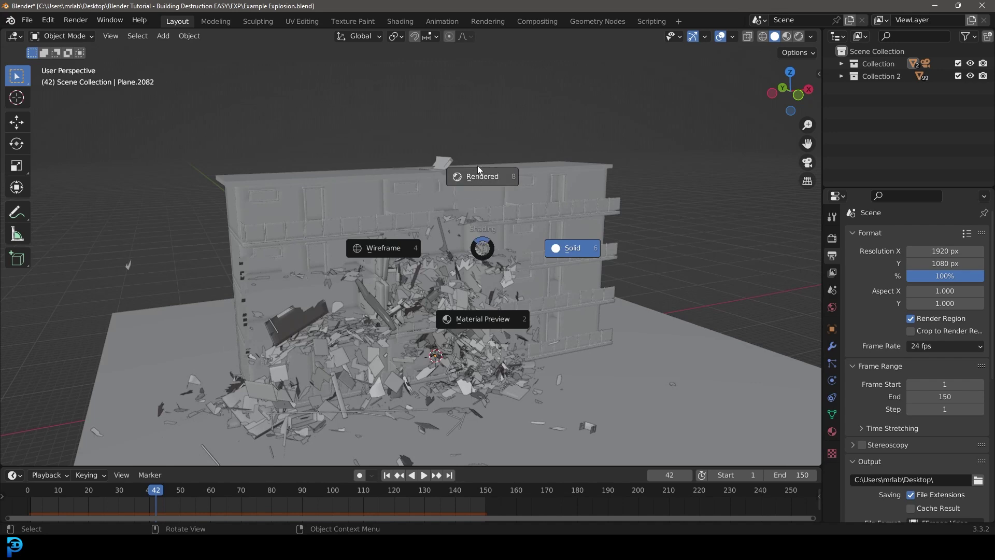
{"action": "left_click", "coordinate": [496, 200]}
{"action": "key", "text": "KP_0"}
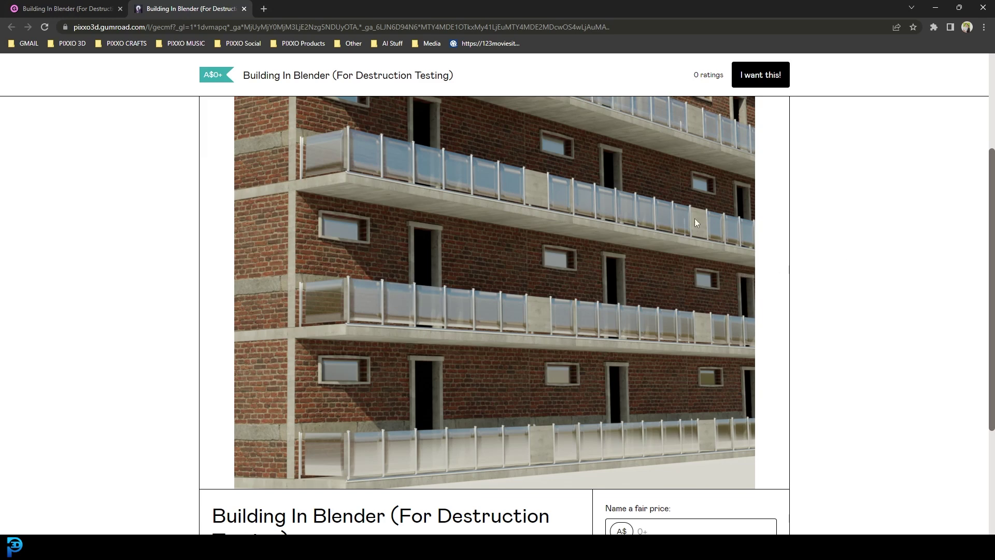
Step: Review the Gumroad page's A$0+ fair-price field and 66.6 MB size, then return to the image
{"action": "scroll", "coordinate": [516, 209], "scroll_direction": "down", "scroll_amount": 2}
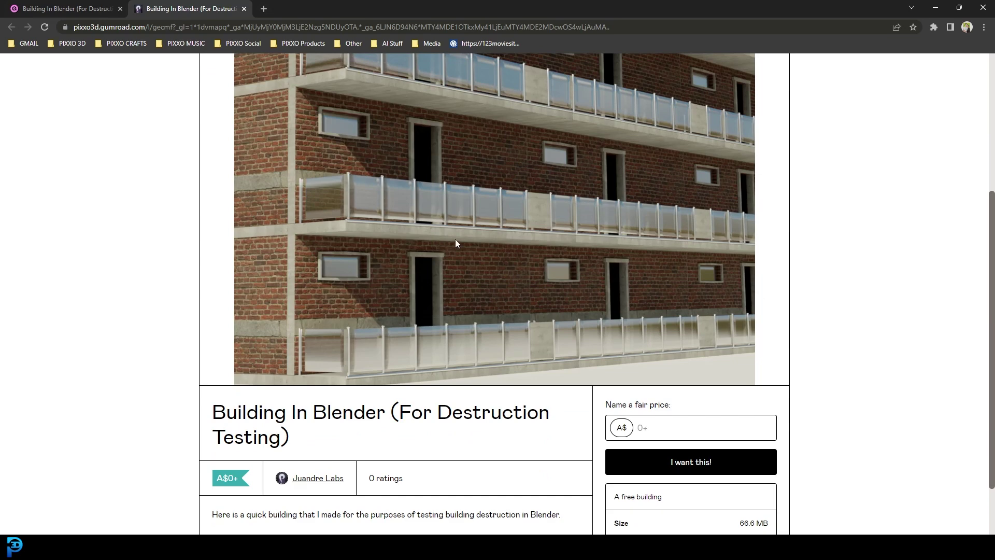
{"action": "scroll", "coordinate": [639, 249], "scroll_direction": "down", "scroll_amount": 2}
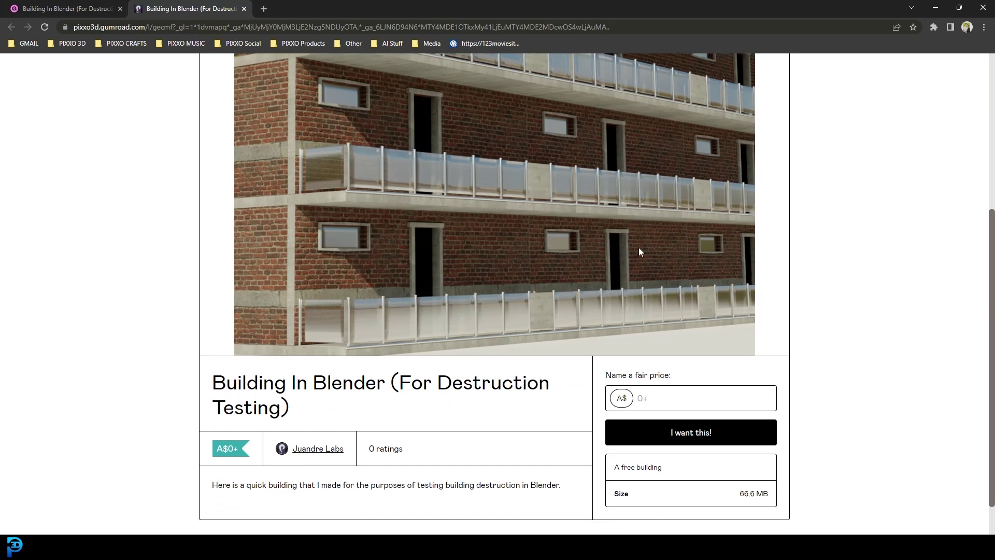
{"action": "left_click", "coordinate": [655, 353]}
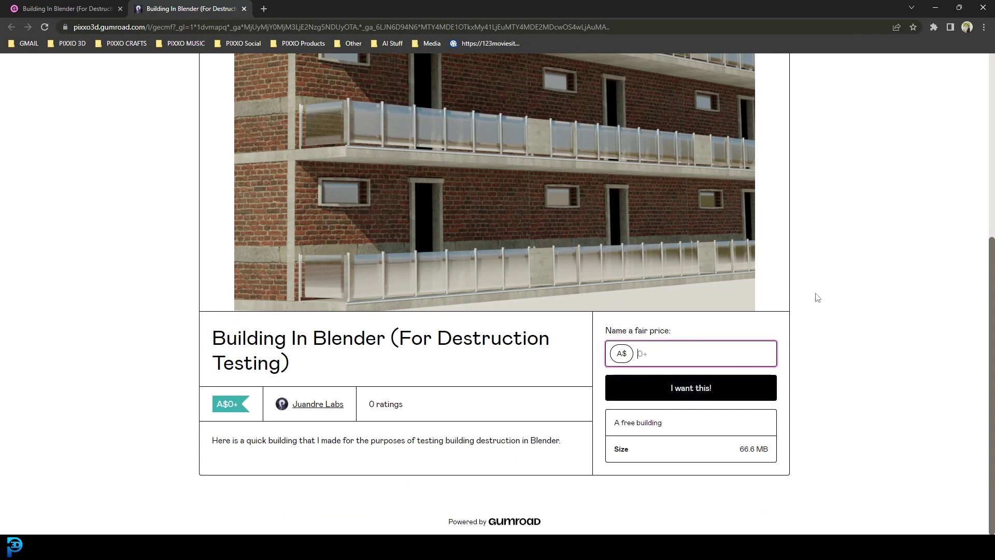
{"action": "scroll", "coordinate": [818, 298], "scroll_direction": "up", "scroll_amount": 5}
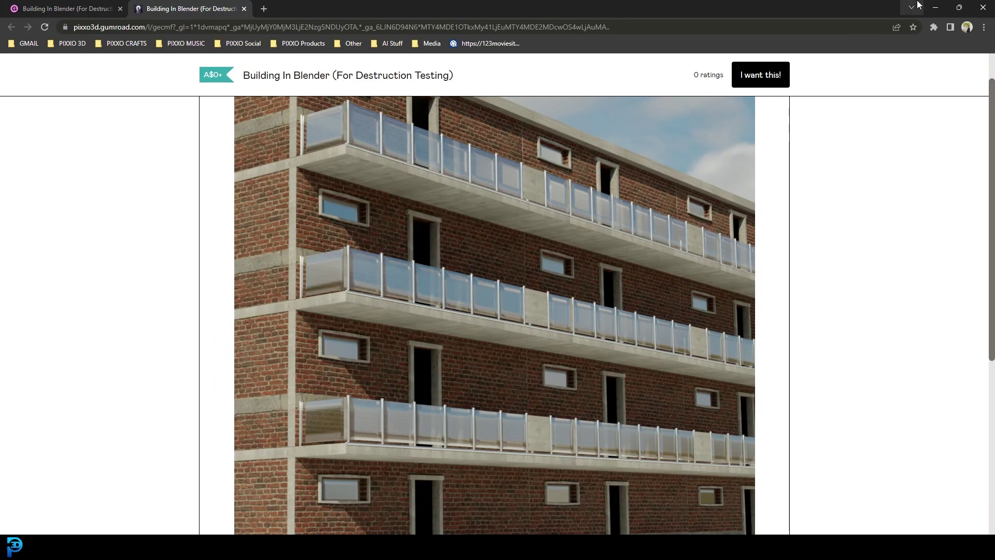
Step: Return to Building1.blend and expand the Collection to list Camera, Plane and Plane.001
{"action": "left_click", "coordinate": [934, 5]}
{"action": "scroll", "coordinate": [463, 242], "scroll_direction": "up", "scroll_amount": 2}
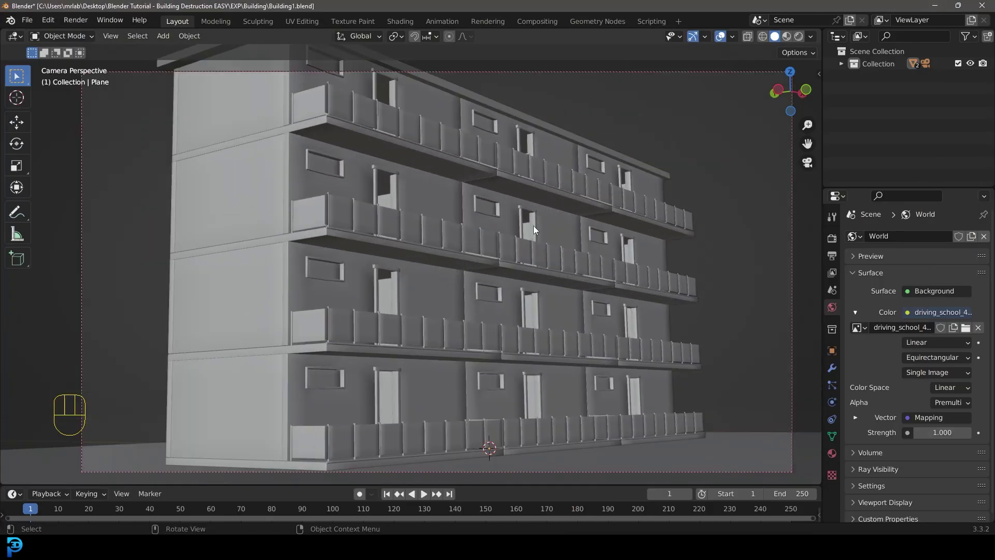
{"action": "scroll", "coordinate": [512, 284], "scroll_direction": "up", "scroll_amount": 2}
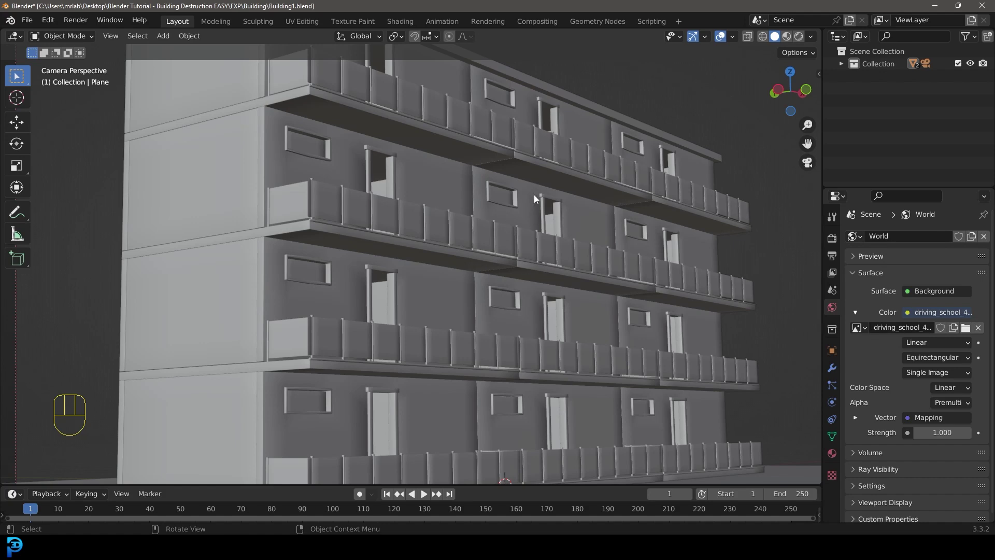
{"action": "scroll", "coordinate": [528, 227], "scroll_direction": "down", "scroll_amount": 6}
{"action": "middle_click_drag", "start_coordinate": [506, 209], "coordinate": [457, 242]}
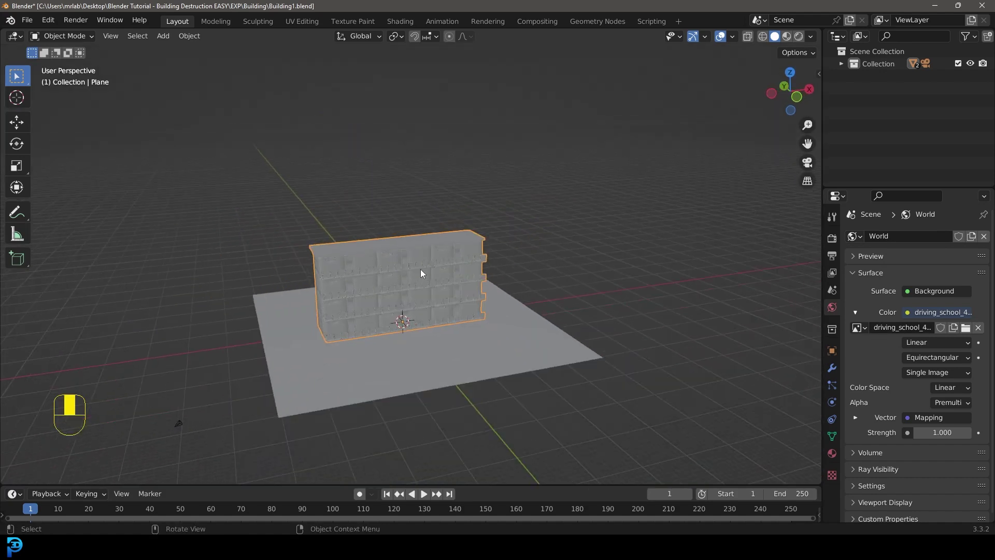
{"action": "middle_click_drag", "start_coordinate": [711, 111], "coordinate": [824, 73]}
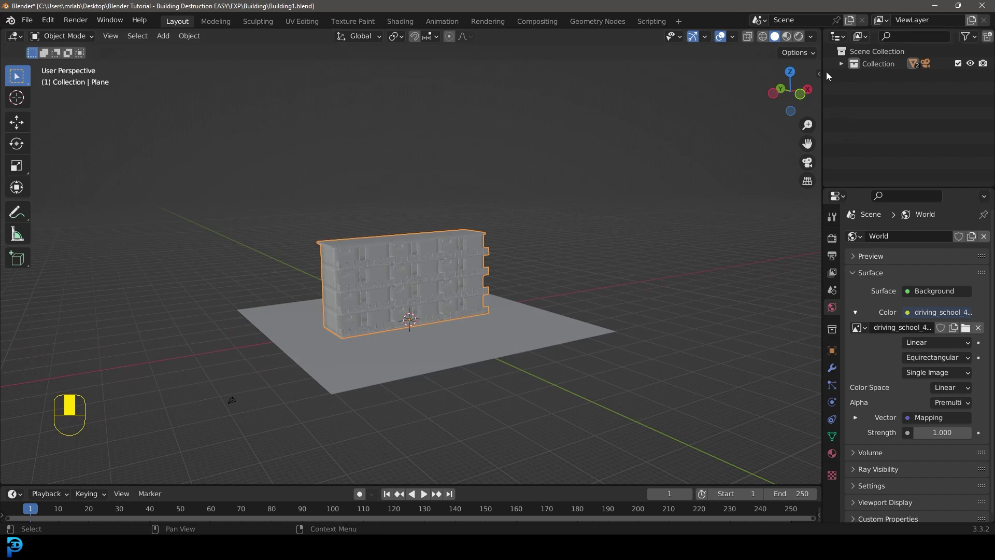
{"action": "left_click", "coordinate": [841, 63]}
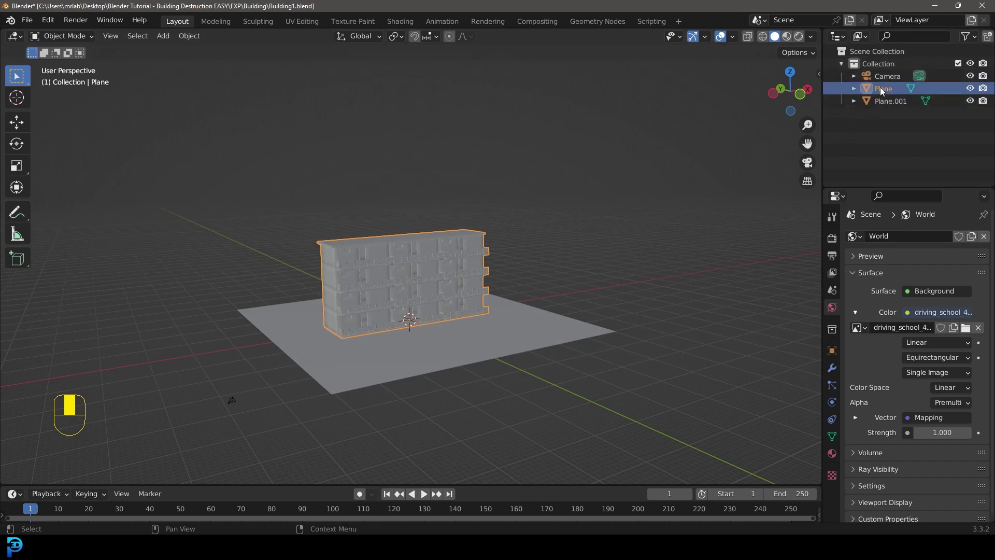
{"action": "scroll", "coordinate": [409, 281], "scroll_direction": "up", "scroll_amount": 2}
Step: Preview the intact building in Rendered shading through the scene camera
{"action": "key", "text": "g"}
{"action": "right_click", "coordinate": [418, 235]}
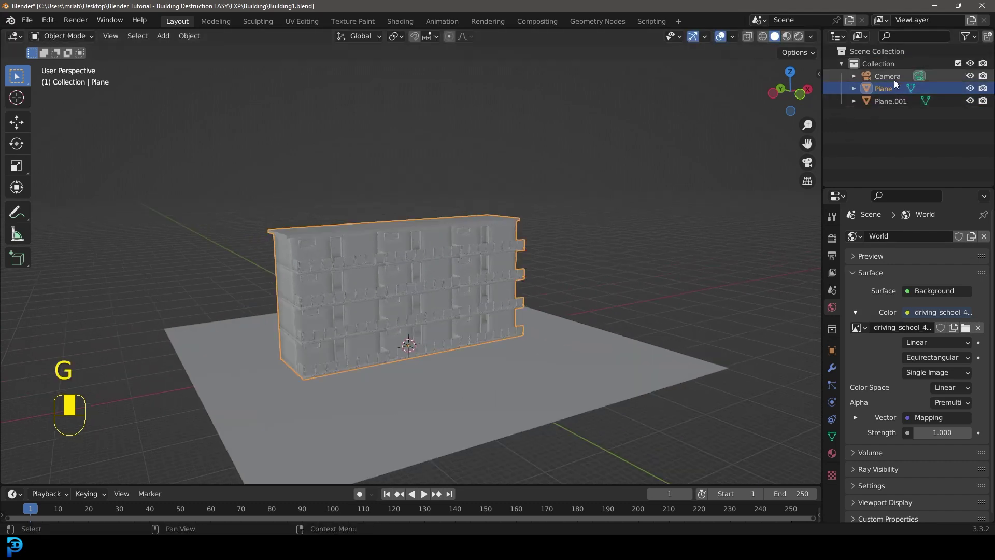
{"action": "middle_click_drag", "start_coordinate": [508, 229], "coordinate": [347, 269]}
{"action": "key", "text": "z"}
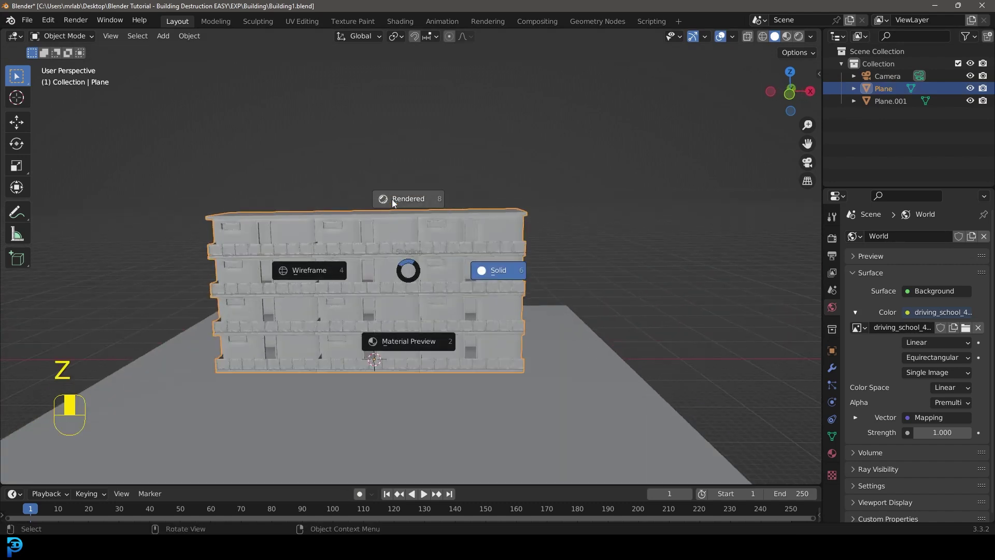
{"action": "key", "text": "8"}
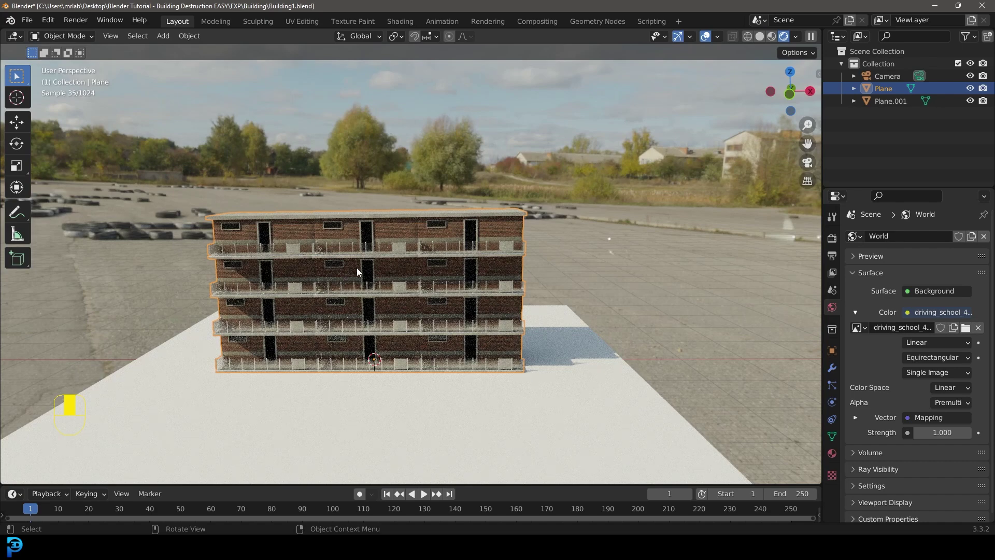
{"action": "key", "text": "KP_0"}
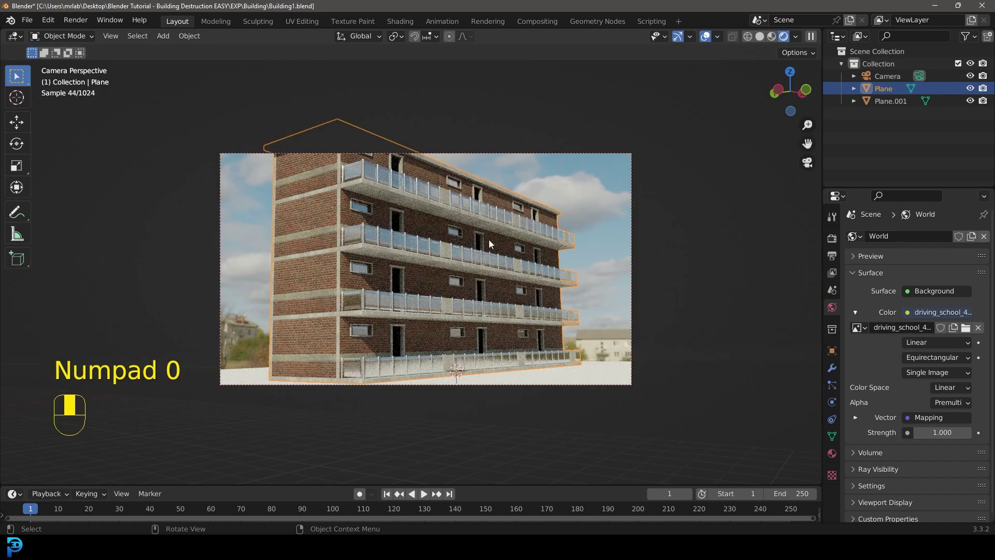
Step: Switch back to Solid shading and enter Edit Mode on the Plane mesh
{"action": "key", "text": "z"}
{"action": "left_click", "coordinate": [566, 248]}
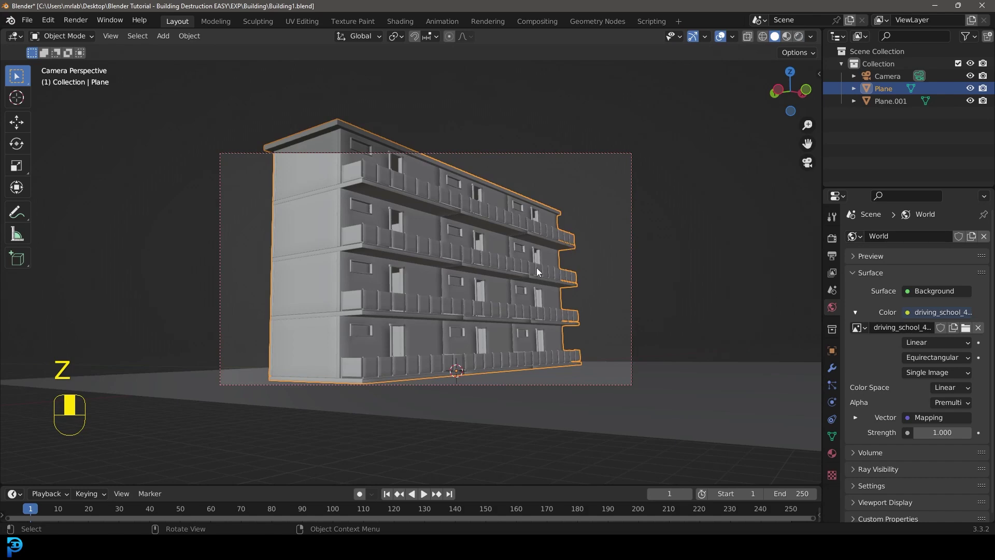
{"action": "middle_click_drag", "start_coordinate": [414, 256], "coordinate": [449, 248]}
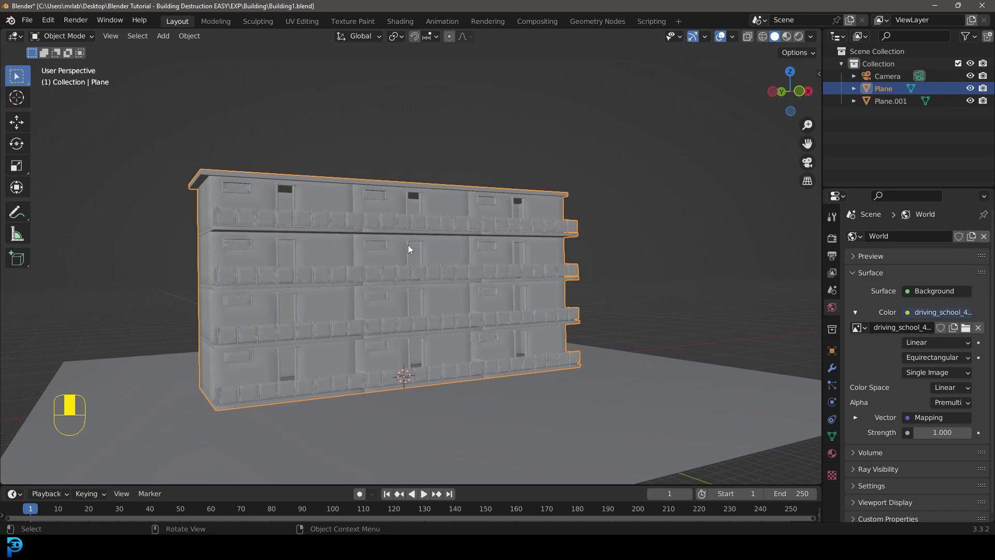
{"action": "key", "text": "Tab"}
Step: Select all the building geometry, try Tris to Quads, then undo the conversion
{"action": "key", "text": "KP_1"}
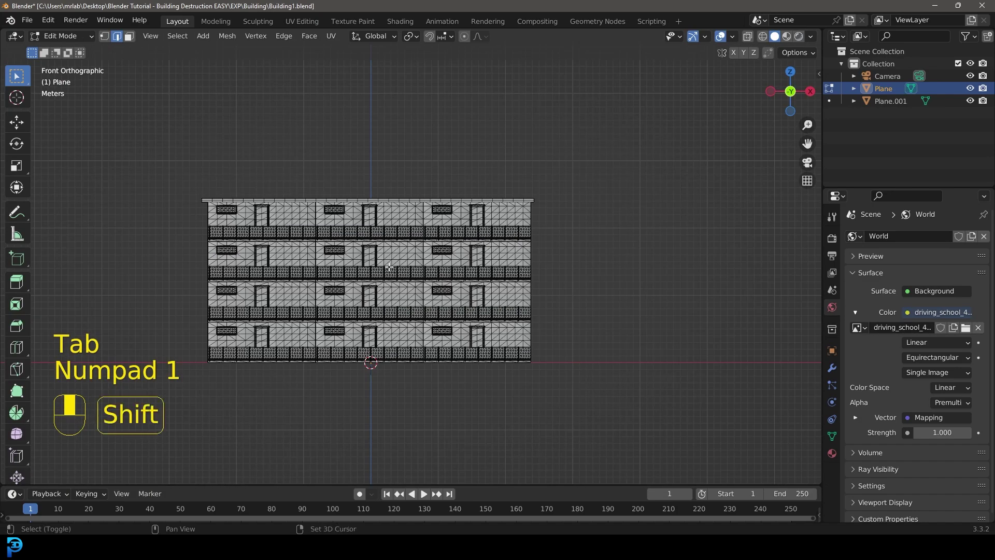
{"action": "middle_click_drag", "start_coordinate": [442, 242], "coordinate": [453, 254], "text": "shift"}
{"action": "scroll", "coordinate": [453, 253], "scroll_direction": "up", "scroll_amount": 2}
{"action": "scroll", "coordinate": [457, 228], "scroll_direction": "down", "scroll_amount": 2}
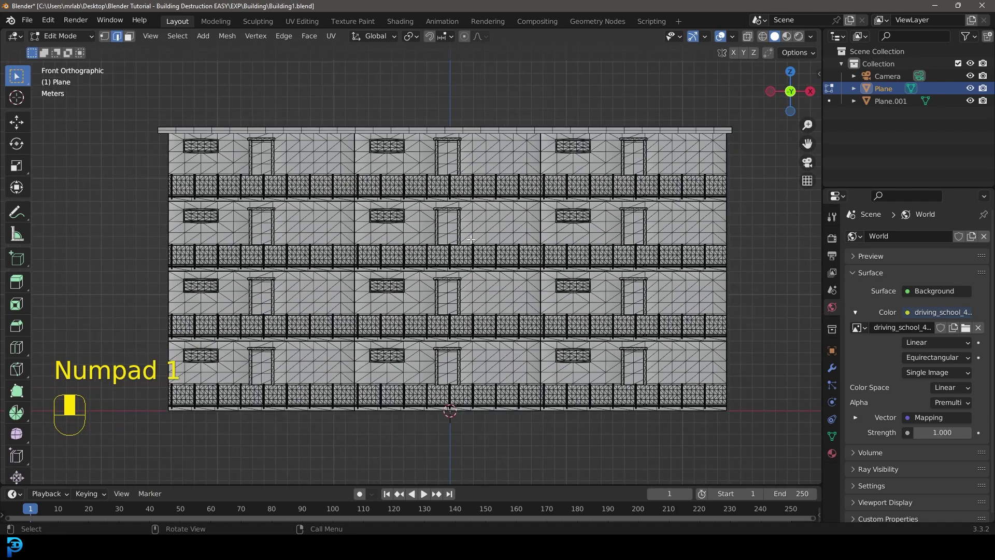
{"action": "middle_click_drag", "start_coordinate": [478, 224], "coordinate": [430, 223]}
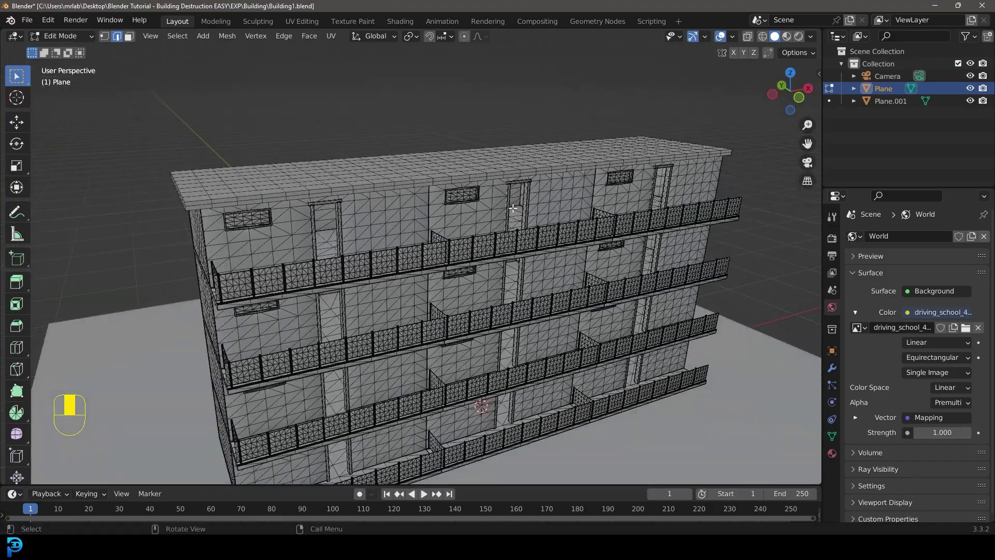
{"action": "middle_click_drag", "start_coordinate": [417, 289], "coordinate": [414, 207]}
{"action": "scroll", "coordinate": [412, 189], "scroll_direction": "up", "scroll_amount": 3}
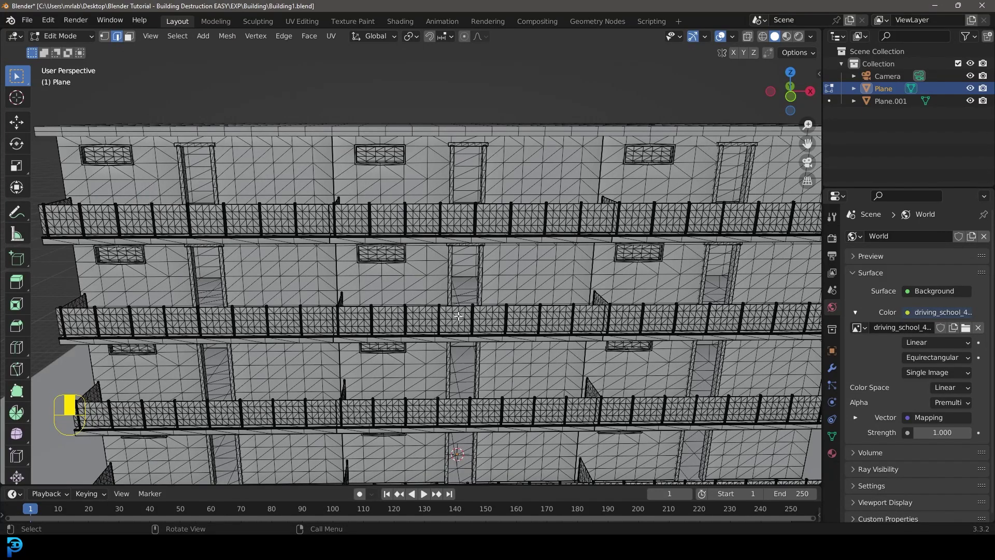
{"action": "scroll", "coordinate": [459, 316], "scroll_direction": "down", "scroll_amount": 4}
{"action": "key", "text": "a"}
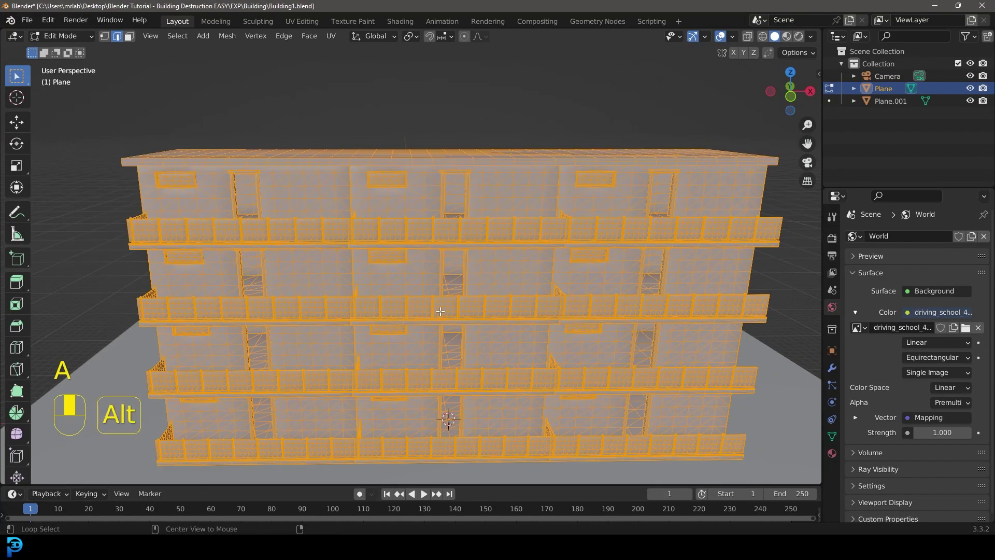
{"action": "key", "text": "alt+j"}
{"action": "middle_click_drag", "start_coordinate": [427, 301], "coordinate": [490, 212]}
{"action": "key", "text": "ctrl+z"}
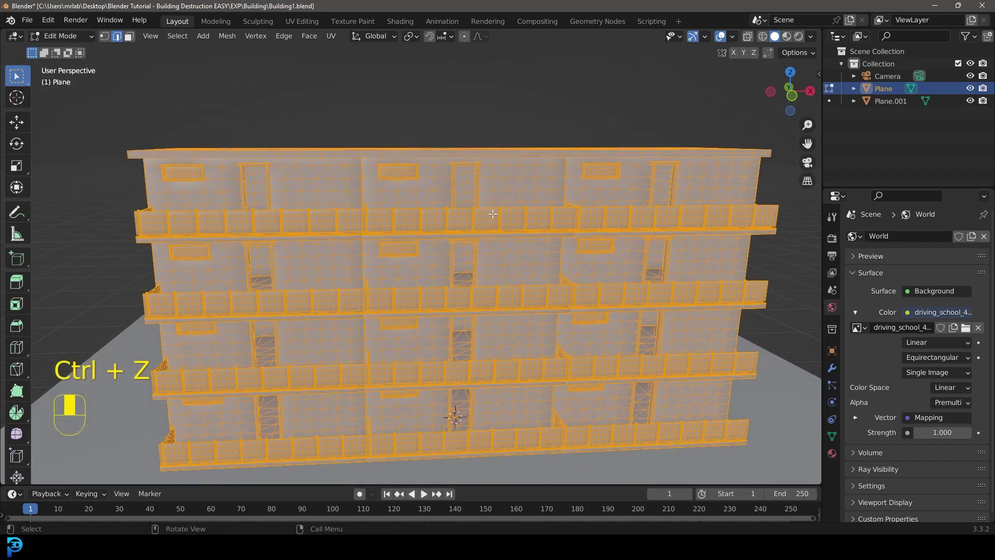
Step: In front wireframe view, deselect everything and switch to Face select mode for circle selecting
{"action": "key", "text": "KP_1"}
{"action": "key", "text": "z"}
{"action": "left_click", "coordinate": [437, 232]}
{"action": "scroll", "coordinate": [437, 232], "scroll_direction": "up", "scroll_amount": 3}
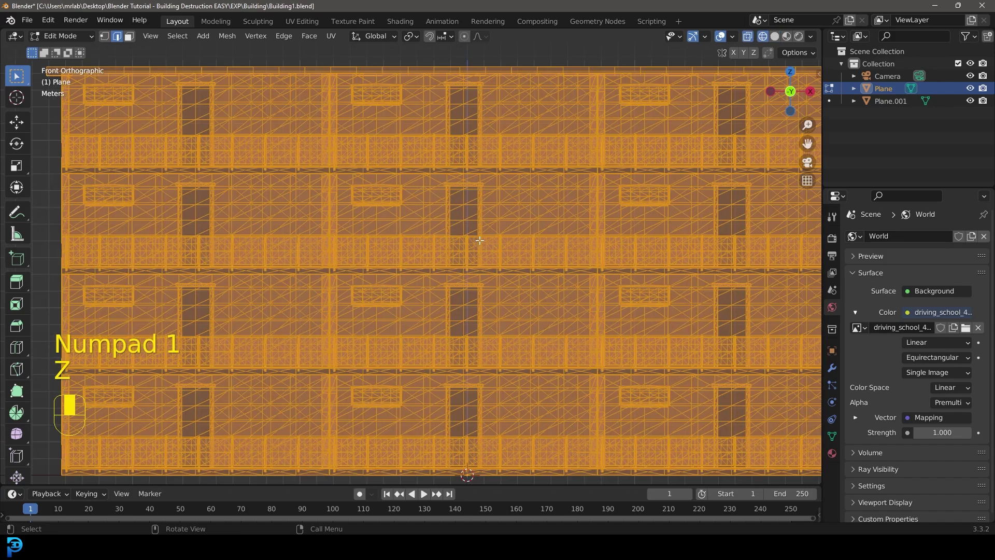
{"action": "scroll", "coordinate": [490, 234], "scroll_direction": "down", "scroll_amount": 4}
{"action": "key", "text": "alt+a"}
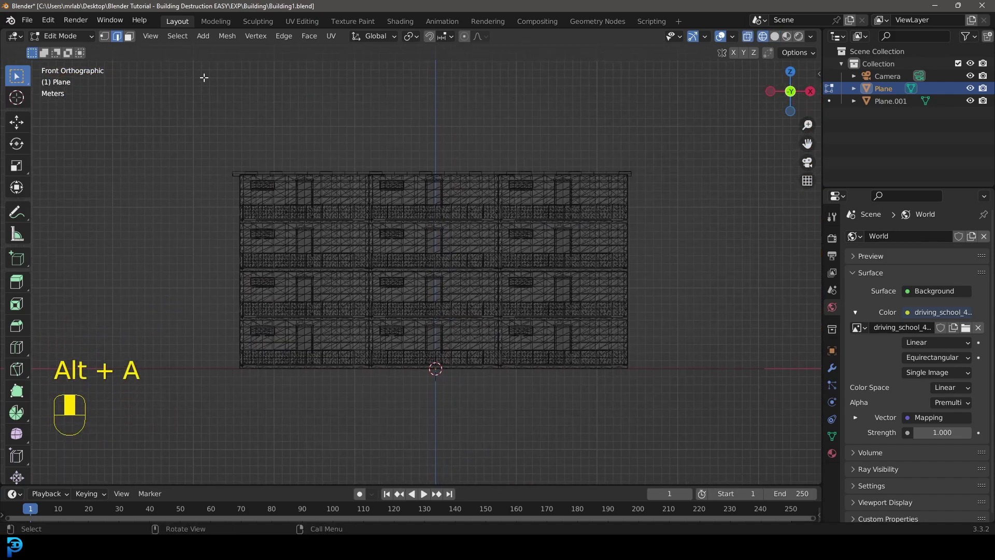
{"action": "left_click", "coordinate": [129, 36]}
{"action": "scroll", "coordinate": [470, 240], "scroll_direction": "up", "scroll_amount": 2}
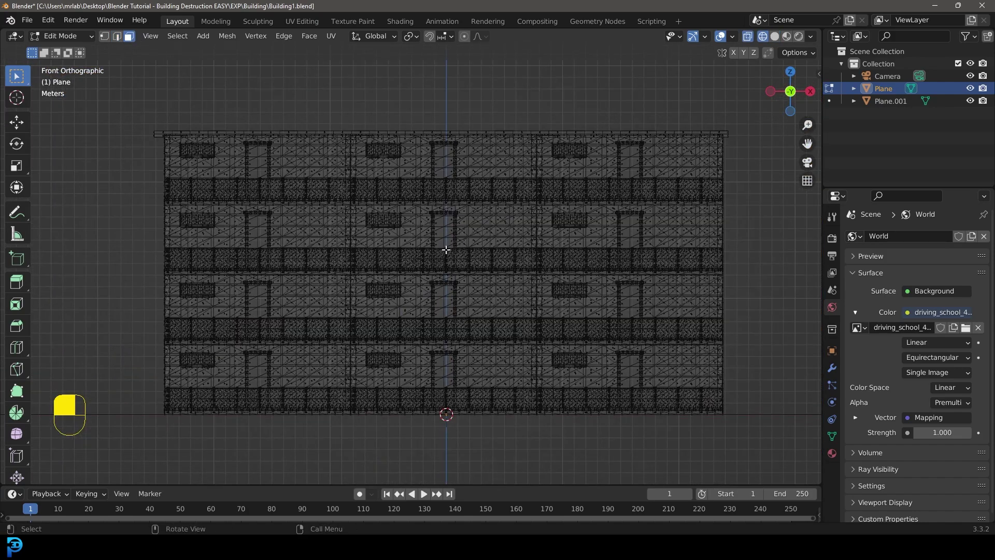
{"action": "key", "text": "c"}
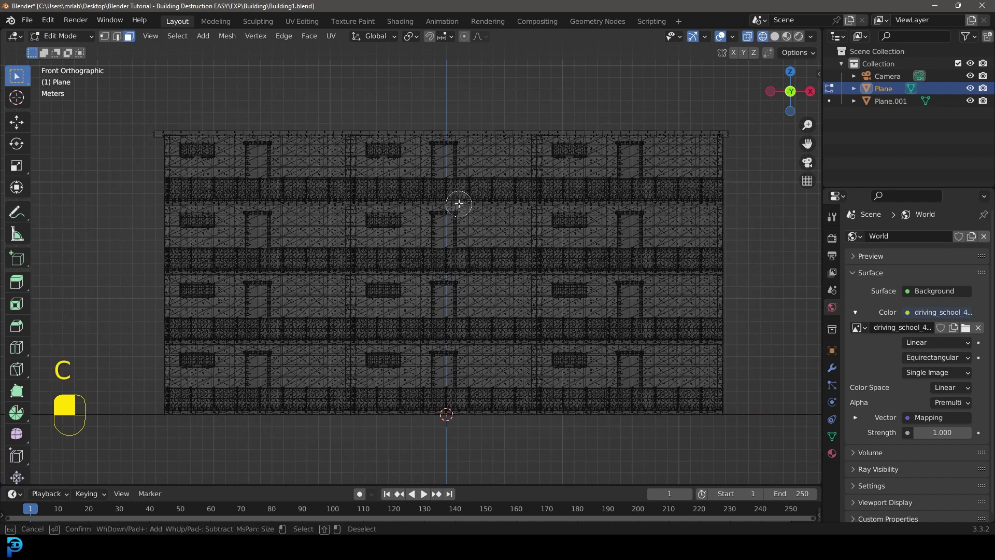
Step: Circle-select a vertical band of faces across the building front
{"action": "mouse_move", "coordinate": [472, 128]}
{"action": "left_mouse_down"}
{"action": "mouse_move", "coordinate": [387, 262]}
{"action": "mouse_move", "coordinate": [460, 261]}
{"action": "mouse_move", "coordinate": [432, 234]}
{"action": "mouse_move", "coordinate": [405, 229]}
{"action": "mouse_move", "coordinate": [357, 279]}
{"action": "mouse_move", "coordinate": [340, 270]}
{"action": "mouse_move", "coordinate": [383, 272]}
{"action": "mouse_move", "coordinate": [303, 290]}
{"action": "mouse_move", "coordinate": [283, 277]}
{"action": "mouse_move", "coordinate": [328, 250]}
{"action": "mouse_move", "coordinate": [287, 242]}
{"action": "mouse_move", "coordinate": [305, 261]}
{"action": "mouse_move", "coordinate": [398, 285]}
{"action": "mouse_move", "coordinate": [334, 259]}
{"action": "mouse_move", "coordinate": [386, 225]}
{"action": "mouse_move", "coordinate": [342, 248]}
{"action": "mouse_move", "coordinate": [400, 257]}
{"action": "mouse_move", "coordinate": [450, 294]}
{"action": "mouse_move", "coordinate": [438, 295]}
{"action": "mouse_move", "coordinate": [453, 344]}
{"action": "mouse_move", "coordinate": [399, 306]}
{"action": "mouse_move", "coordinate": [338, 299]}
{"action": "mouse_move", "coordinate": [293, 315]}
{"action": "mouse_move", "coordinate": [251, 304]}
{"action": "mouse_move", "coordinate": [254, 276]}
{"action": "mouse_move", "coordinate": [170, 220]}
{"action": "mouse_move", "coordinate": [176, 306]}
{"action": "mouse_move", "coordinate": [264, 266]}
{"action": "mouse_move", "coordinate": [219, 262]}
{"action": "mouse_move", "coordinate": [194, 284]}
{"action": "mouse_move", "coordinate": [270, 297]}
{"action": "mouse_move", "coordinate": [186, 283]}
{"action": "mouse_move", "coordinate": [528, 269]}
{"action": "mouse_move", "coordinate": [487, 247]}
{"action": "mouse_move", "coordinate": [466, 219]}
{"action": "mouse_move", "coordinate": [500, 131]}
{"action": "mouse_move", "coordinate": [526, 139]}
{"action": "mouse_move", "coordinate": [480, 179]}
{"action": "mouse_move", "coordinate": [480, 226]}
{"action": "mouse_move", "coordinate": [323, 264]}
{"action": "mouse_move", "coordinate": [426, 344]}
{"action": "mouse_move", "coordinate": [407, 373]}
{"action": "mouse_move", "coordinate": [449, 342]}
{"action": "mouse_move", "coordinate": [496, 367]}
{"action": "mouse_move", "coordinate": [457, 310]}
{"action": "mouse_move", "coordinate": [493, 339]}
{"action": "mouse_move", "coordinate": [459, 373]}
{"action": "left_mouse_up"}
{"action": "key", "text": "Escape"}
{"action": "scroll", "coordinate": [456, 247], "scroll_direction": "down", "scroll_amount": 4}
{"action": "scroll", "coordinate": [424, 283], "scroll_direction": "up", "scroll_amount": 3}
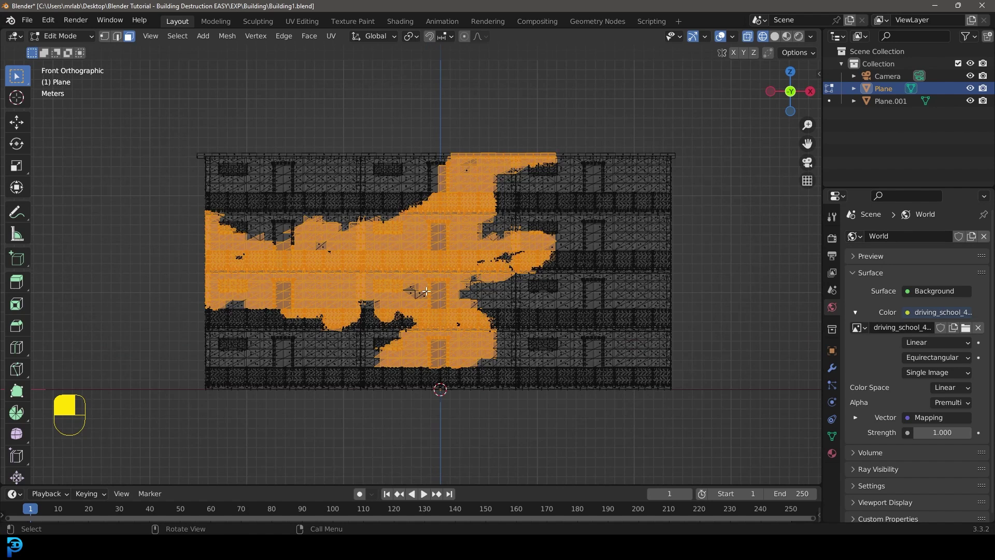
Step: From the right side view, deselect the faces along the back column
{"action": "key", "text": "KP_3"}
{"action": "middle_click_drag", "start_coordinate": [284, 299], "coordinate": [307, 295], "text": "shift"}
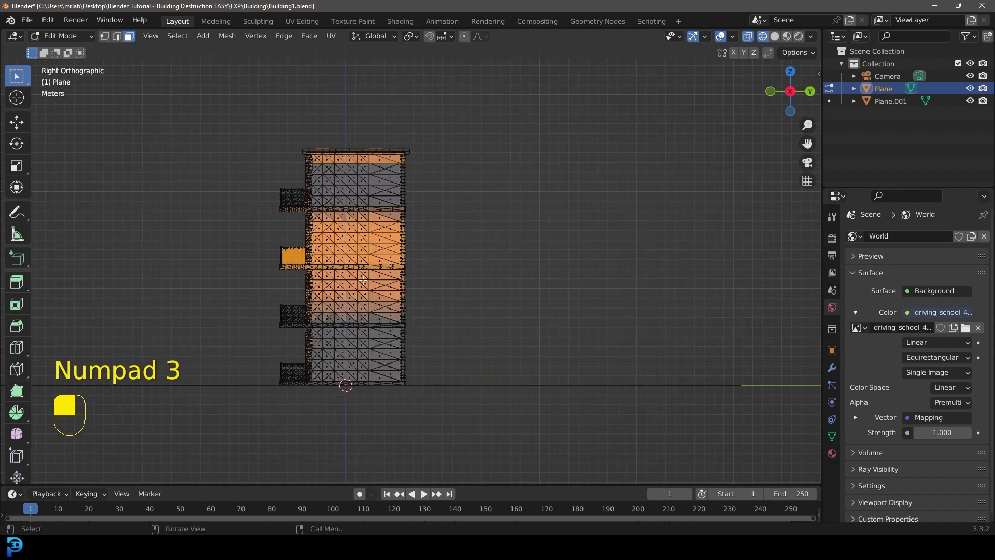
{"action": "key", "text": "c"}
{"action": "mouse_move", "coordinate": [405, 142]}
{"action": "middle_mouse_down"}
{"action": "mouse_move", "coordinate": [400, 354]}
{"action": "mouse_move", "coordinate": [388, 378]}
{"action": "mouse_move", "coordinate": [383, 129]}
{"action": "mouse_move", "coordinate": [370, 327]}
{"action": "mouse_move", "coordinate": [320, 369]}
{"action": "mouse_move", "coordinate": [370, 324]}
{"action": "mouse_move", "coordinate": [347, 341]}
{"action": "middle_mouse_up"}
{"action": "key", "text": "Escape"}
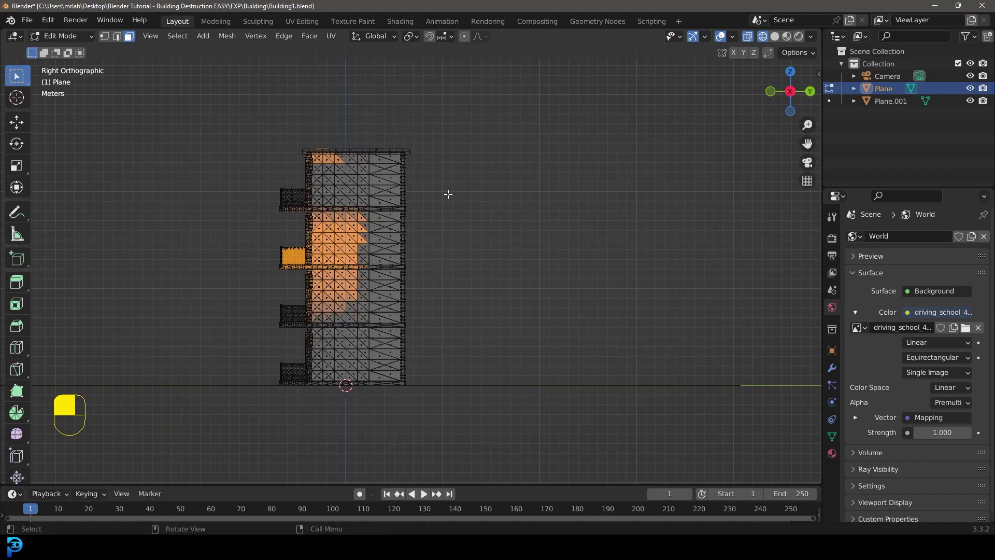
{"action": "mouse_move", "coordinate": [446, 196]}
{"action": "middle_mouse_down"}
{"action": "mouse_move", "coordinate": [318, 242]}
{"action": "mouse_move", "coordinate": [173, 238]}
{"action": "mouse_move", "coordinate": [69, 218]}
{"action": "mouse_move", "coordinate": [62, 201]}
{"action": "middle_mouse_up"}
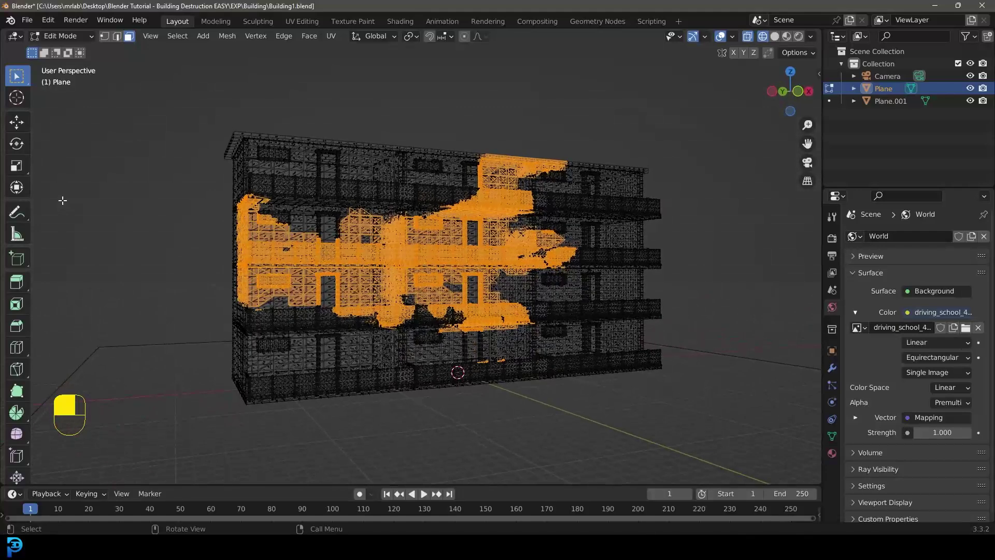
Step: Back in front view, add more faces to make the selection jagged, then inspect it
{"action": "key", "text": "KP_1"}
{"action": "key", "text": "c"}
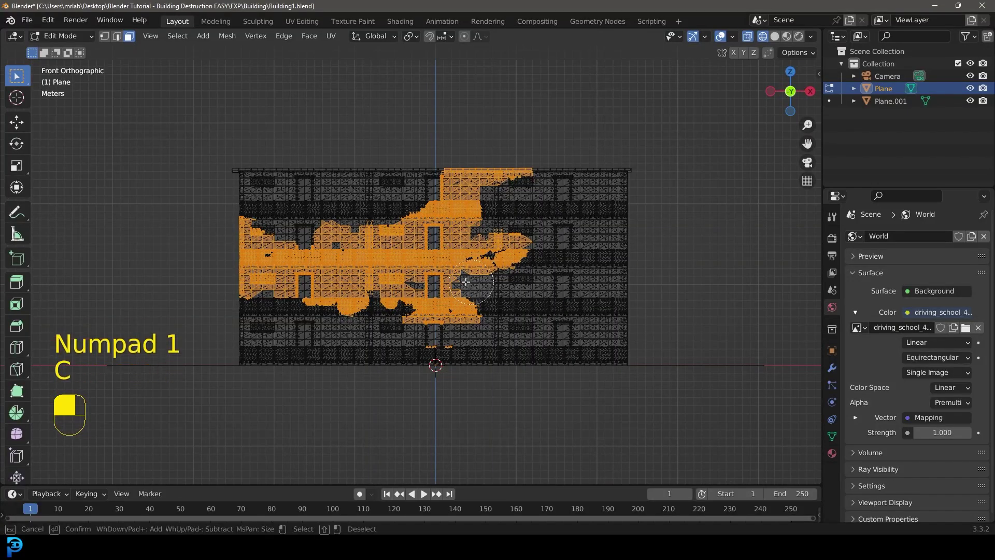
{"action": "mouse_move", "coordinate": [340, 255]}
{"action": "left_mouse_down"}
{"action": "mouse_move", "coordinate": [307, 267]}
{"action": "mouse_move", "coordinate": [247, 252]}
{"action": "mouse_move", "coordinate": [354, 265]}
{"action": "mouse_move", "coordinate": [340, 286]}
{"action": "mouse_move", "coordinate": [379, 260]}
{"action": "mouse_move", "coordinate": [352, 271]}
{"action": "left_mouse_up"}
{"action": "key", "text": "Escape"}
{"action": "middle_click_drag", "start_coordinate": [352, 271], "coordinate": [272, 266]}
{"action": "key", "text": "c"}
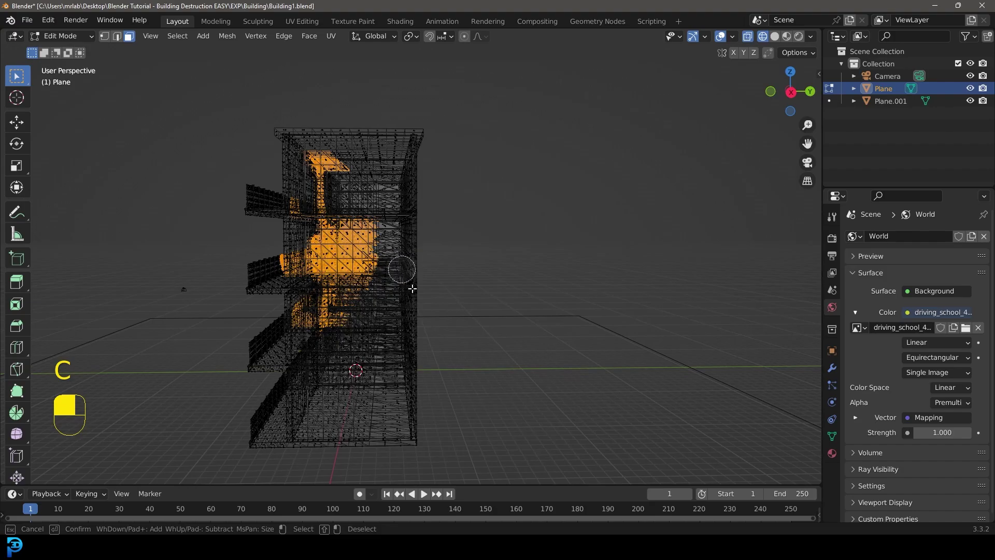
{"action": "key", "text": "Escape"}
{"action": "middle_click_drag", "start_coordinate": [449, 177], "coordinate": [641, 214]}
Step: Separate the selected faces into a new object and return to Object Mode
{"action": "key", "text": "z"}
{"action": "key", "text": "ctrl+z"}
{"action": "scroll", "coordinate": [448, 251], "scroll_direction": "up", "scroll_amount": 2}
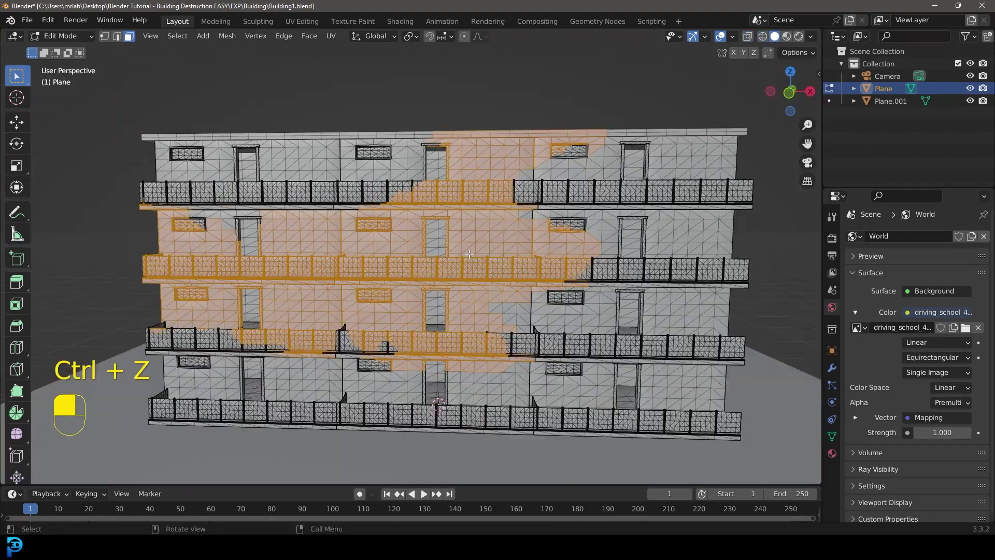
{"action": "key", "text": "p"}
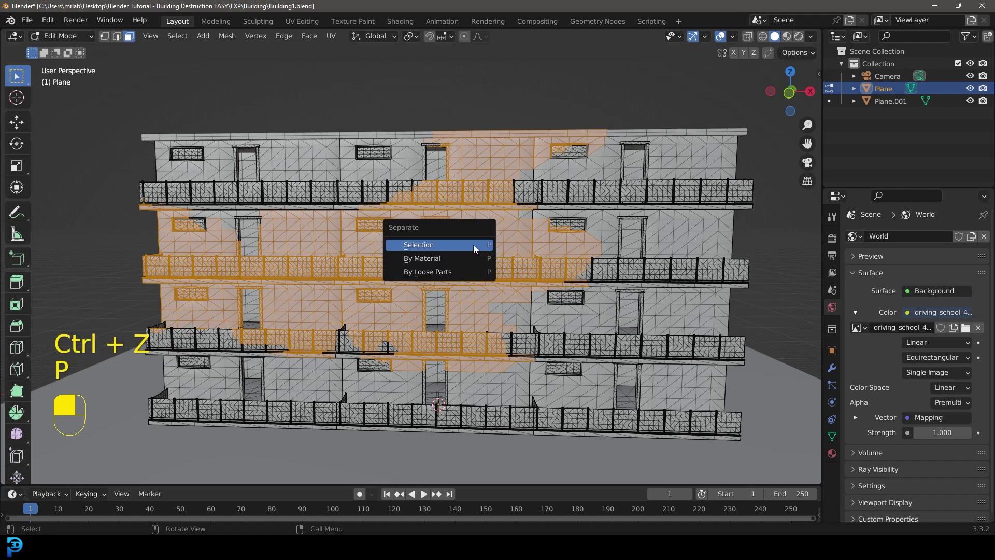
{"action": "left_click", "coordinate": [439, 244]}
{"action": "scroll", "coordinate": [436, 254], "scroll_direction": "down", "scroll_amount": 4}
{"action": "key", "text": "Tab"}
Step: Select the new Plane.002 chunk and move it into a new collection named 'shards'
{"action": "left_click", "coordinate": [403, 267]}
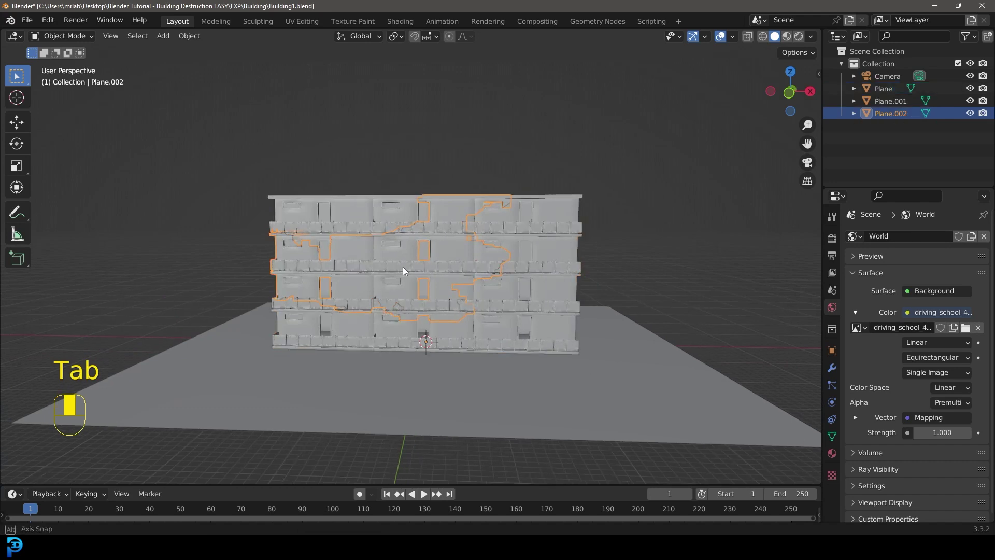
{"action": "middle_click_drag", "start_coordinate": [402, 266], "coordinate": [470, 271]}
{"action": "key", "text": "g"}
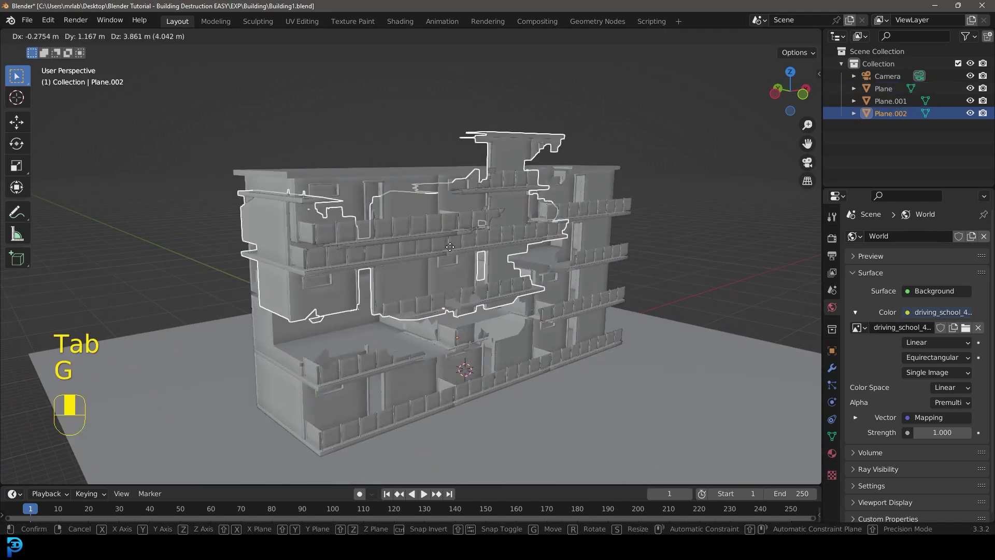
{"action": "right_click", "coordinate": [450, 247]}
{"action": "middle_click_drag", "start_coordinate": [429, 226], "coordinate": [407, 221]}
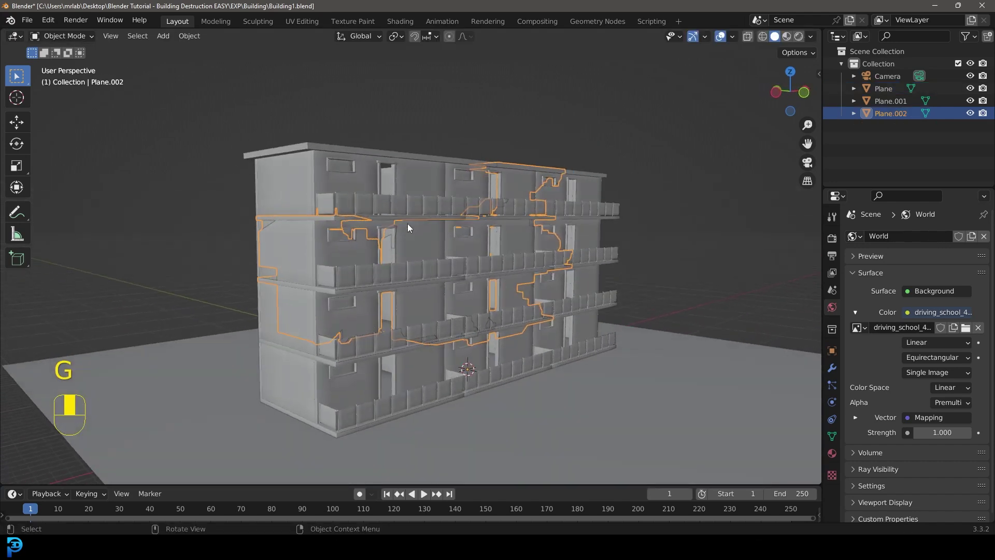
{"action": "key", "text": "m"}
{"action": "left_click", "coordinate": [361, 222]}
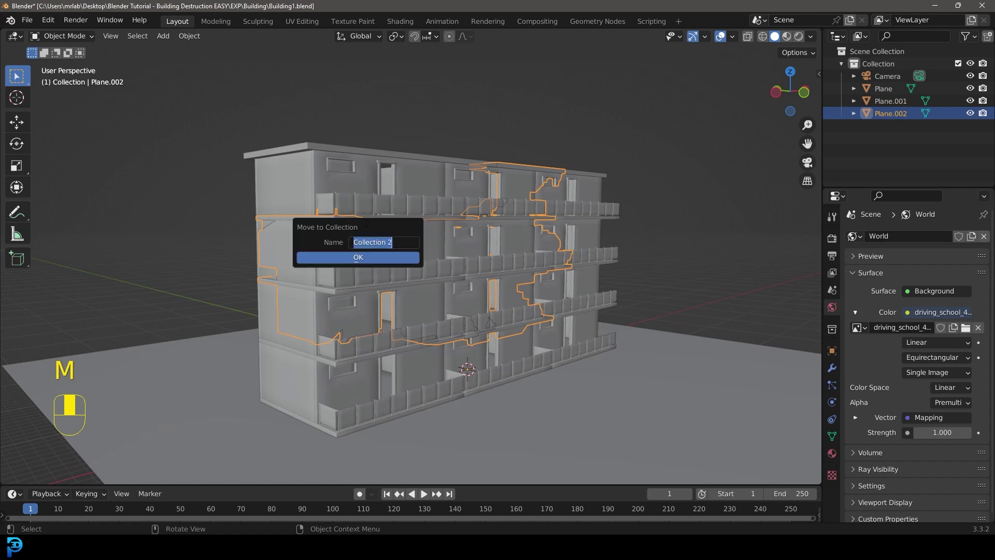
{"action": "type", "text": "shards"}
{"action": "left_click", "coordinate": [349, 256]}
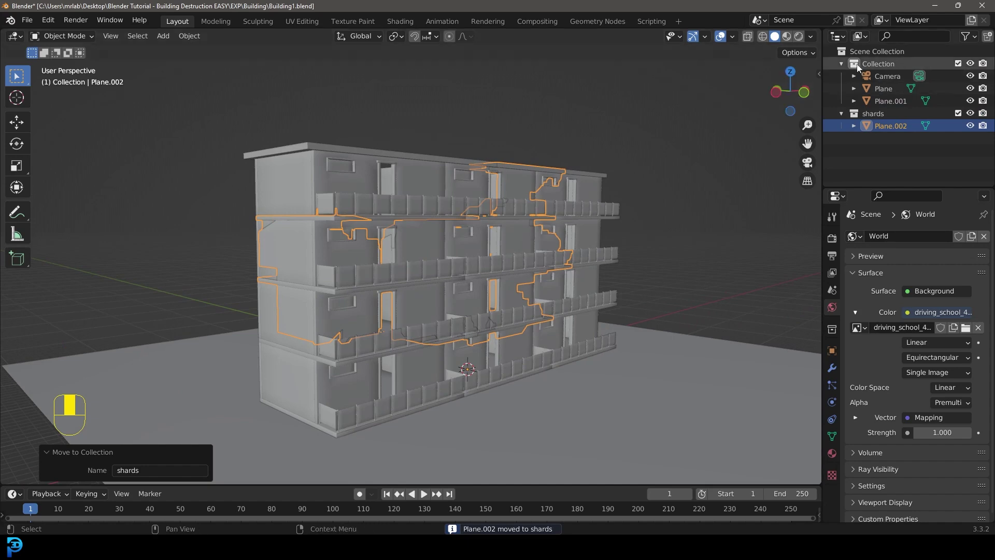
Step: Hide the original building Collection so only the shards remain visible
{"action": "left_click", "coordinate": [970, 64]}
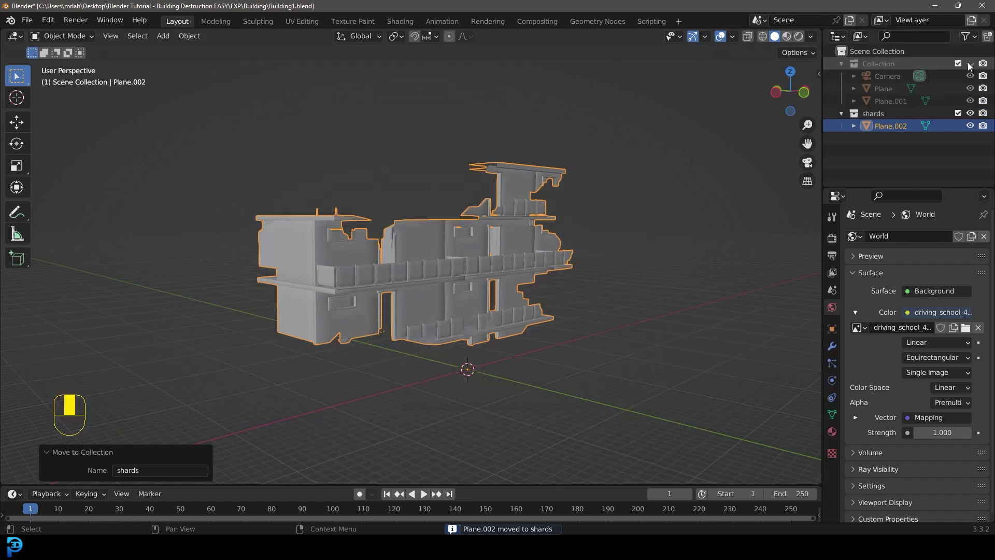
{"action": "middle_click_drag", "start_coordinate": [362, 223], "coordinate": [442, 234]}
{"action": "scroll", "coordinate": [442, 235], "scroll_direction": "up", "scroll_amount": 2}
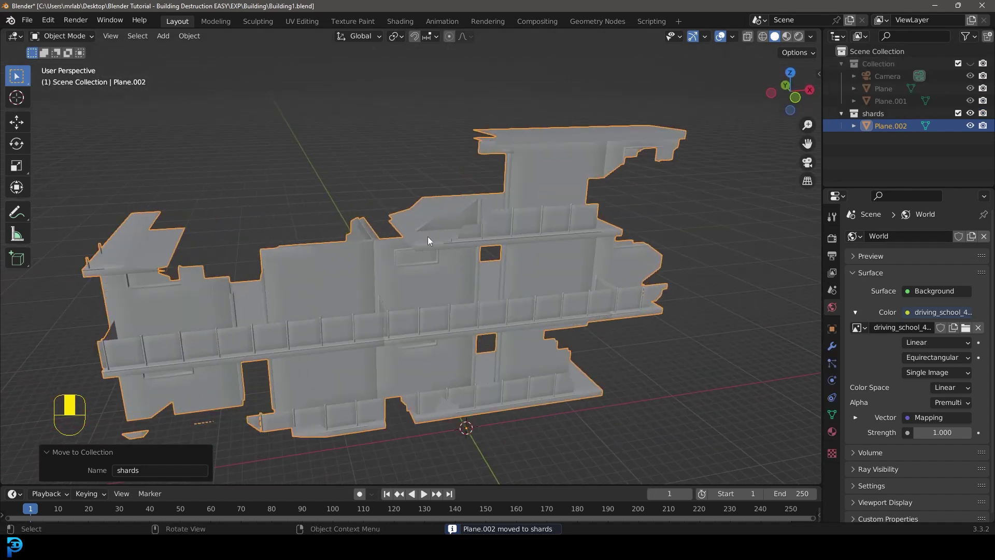
Step: Apply Quick Explode to the shards object and inspect its modifiers in wireframe
{"action": "scroll", "coordinate": [355, 244], "scroll_direction": "down", "scroll_amount": 3}
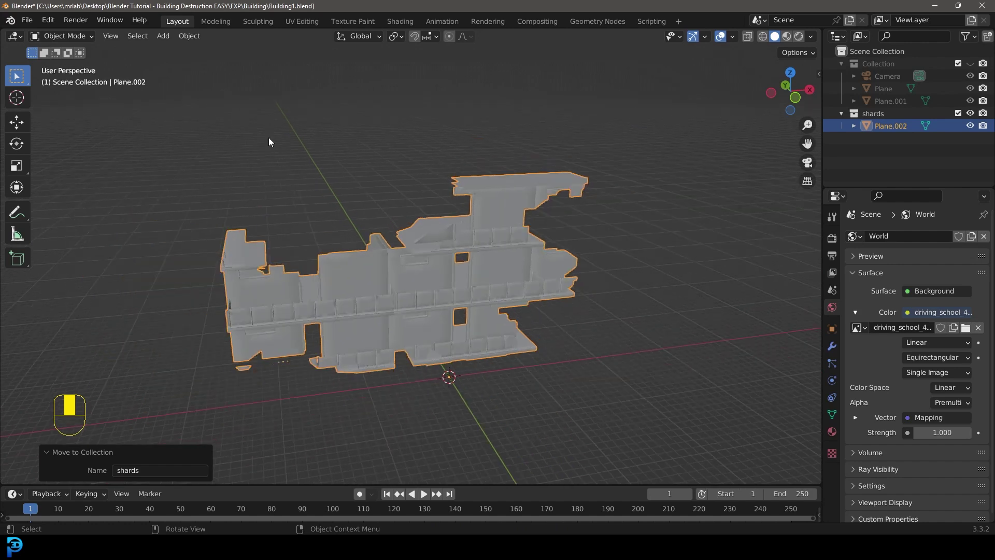
{"action": "scroll", "coordinate": [285, 233], "scroll_direction": "up", "scroll_amount": 1}
{"action": "left_click", "coordinate": [190, 38]}
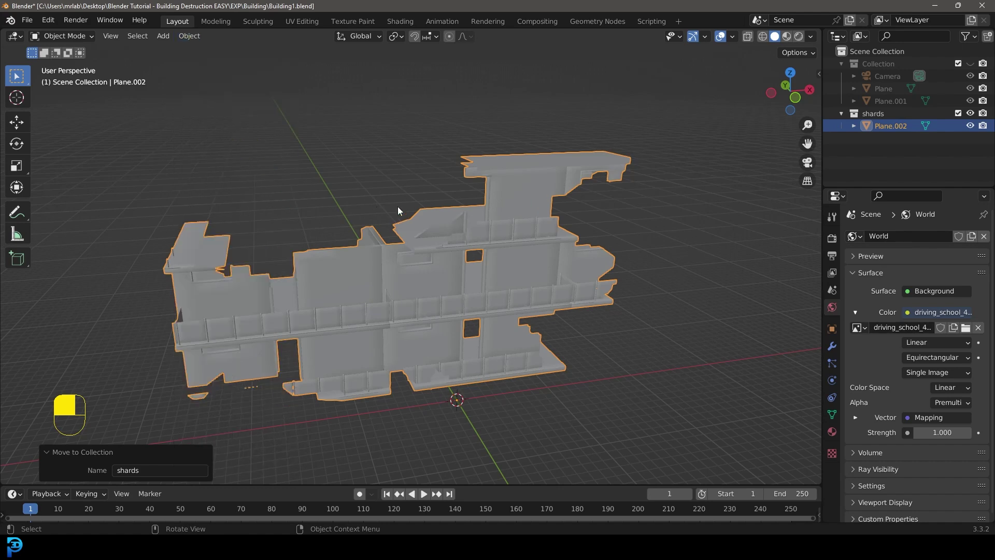
{"action": "left_click", "coordinate": [190, 37]}
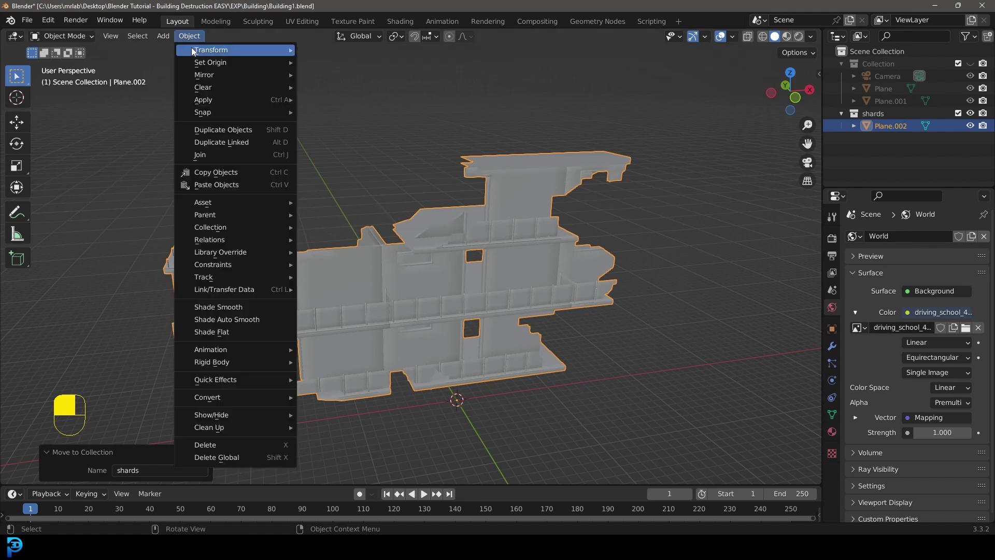
{"action": "mouse_move", "coordinate": [229, 363]}
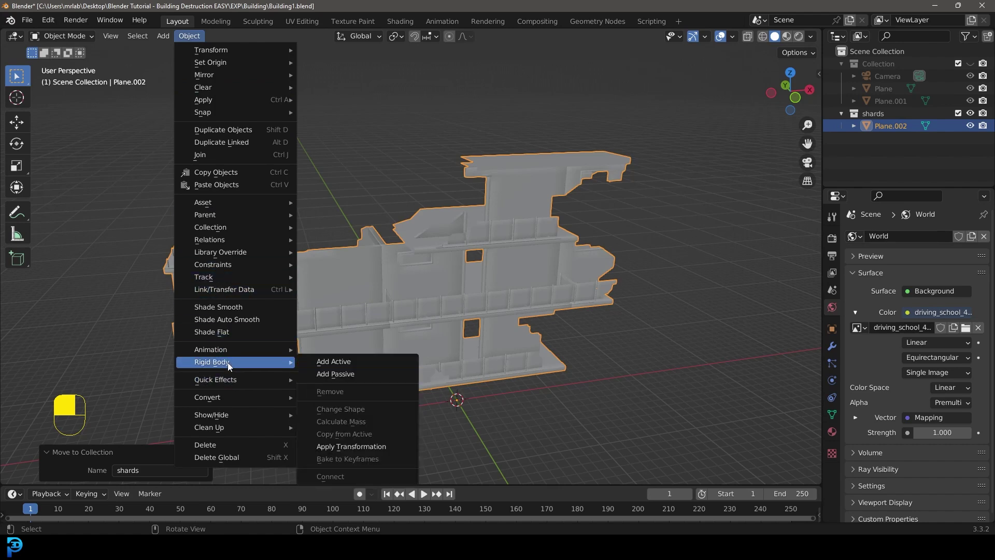
{"action": "mouse_move", "coordinate": [246, 380]}
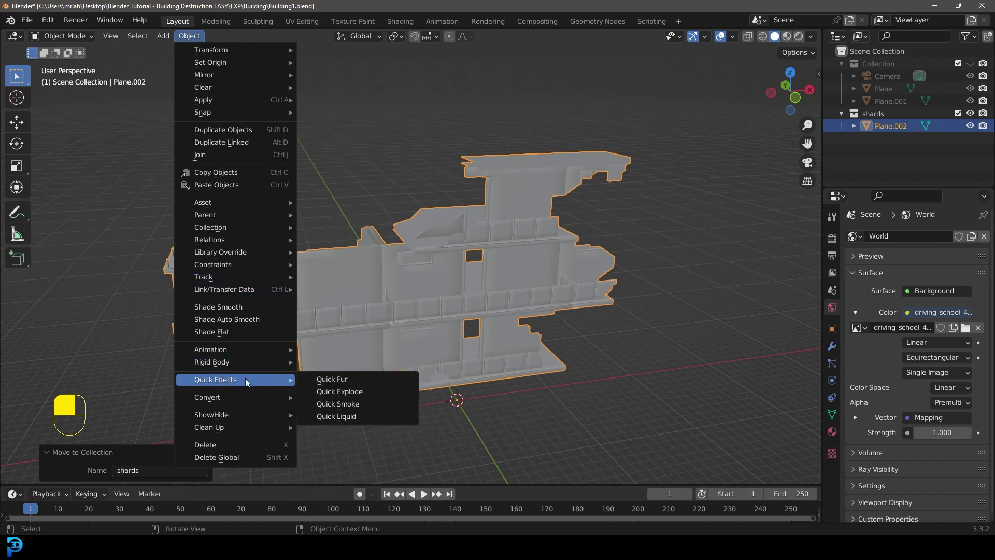
{"action": "left_click", "coordinate": [351, 397]}
{"action": "left_click", "coordinate": [835, 348]}
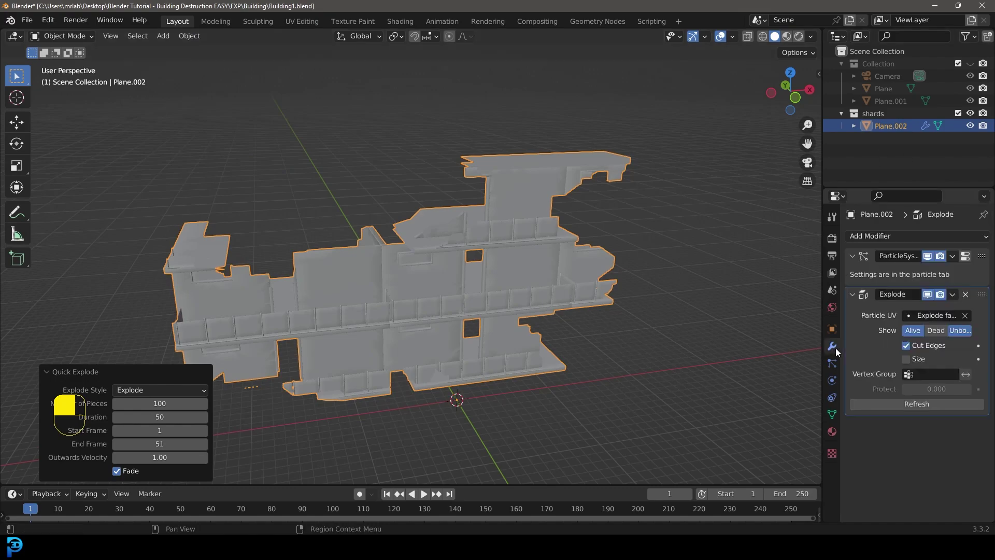
{"action": "mouse_move", "coordinate": [570, 260]}
{"action": "middle_mouse_down", "text": "shift"}
{"action": "mouse_move", "coordinate": [584, 251]}
{"action": "mouse_move", "coordinate": [551, 273]}
{"action": "mouse_move", "coordinate": [446, 266]}
{"action": "mouse_move", "coordinate": [538, 258]}
{"action": "middle_mouse_up", "text": "shift"}
{"action": "scroll", "coordinate": [589, 247], "scroll_direction": "up", "scroll_amount": 2}
{"action": "key", "text": "z"}
{"action": "key", "text": "z"}
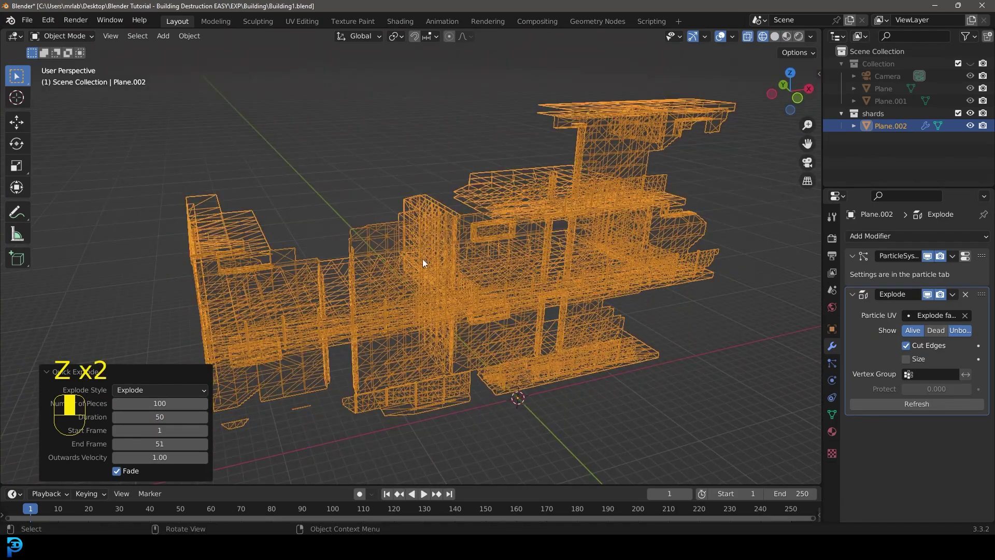
{"action": "middle_click_drag", "start_coordinate": [394, 328], "coordinate": [480, 229]}
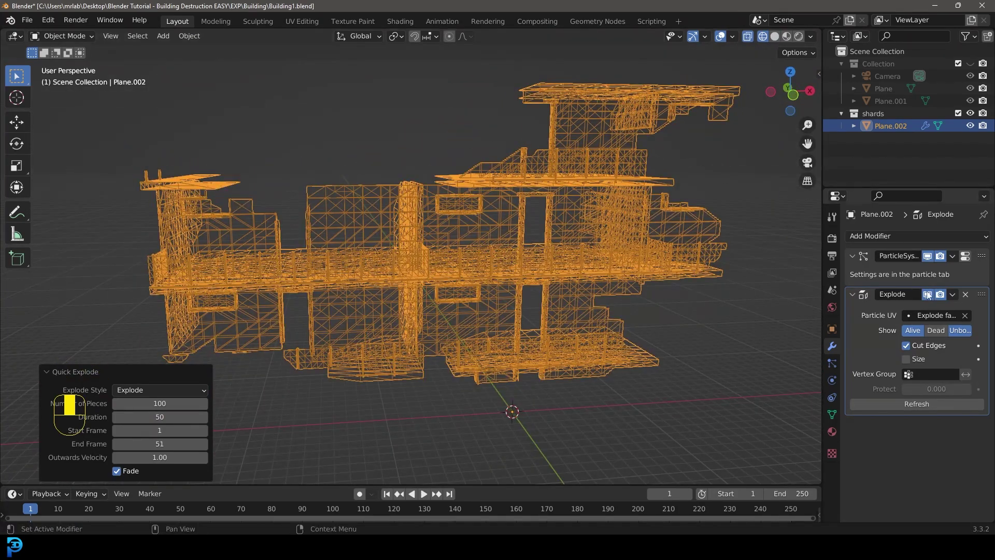
Step: Set the particle system's Emission Number to 700 and return to Solid shading
{"action": "left_click", "coordinate": [832, 364]}
{"action": "left_click", "coordinate": [941, 344]}
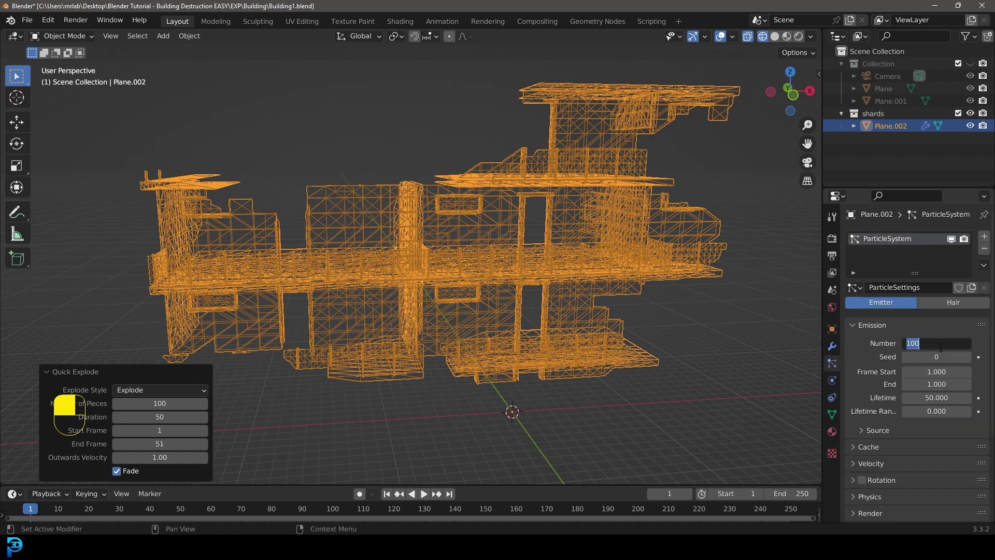
{"action": "type", "text": "700"}
{"action": "key", "text": "Return"}
{"action": "key", "text": "z"}
{"action": "left_click", "coordinate": [689, 240]}
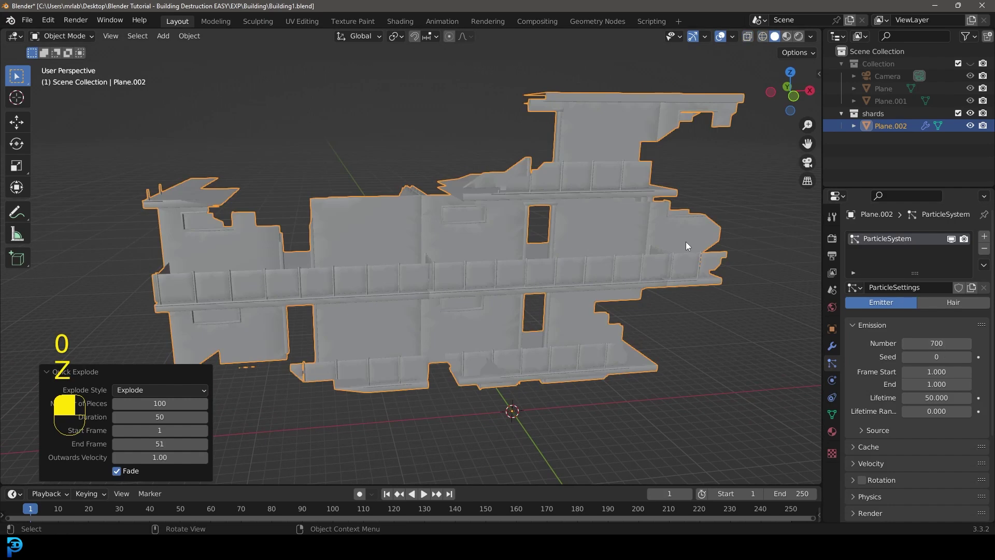
Step: Apply the Explode and ParticleSystem modifiers on the shards object
{"action": "left_click", "coordinate": [832, 346]}
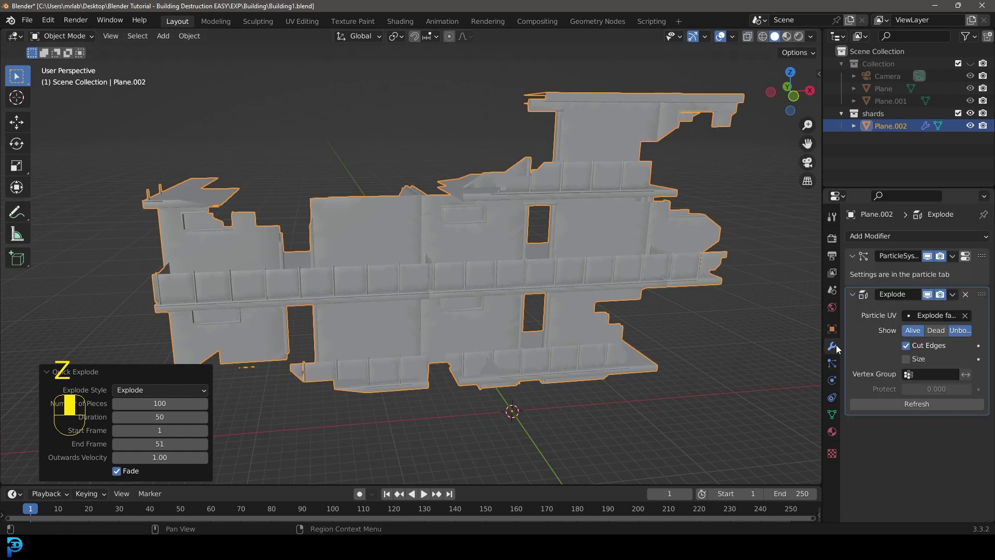
{"action": "left_click", "coordinate": [953, 294]}
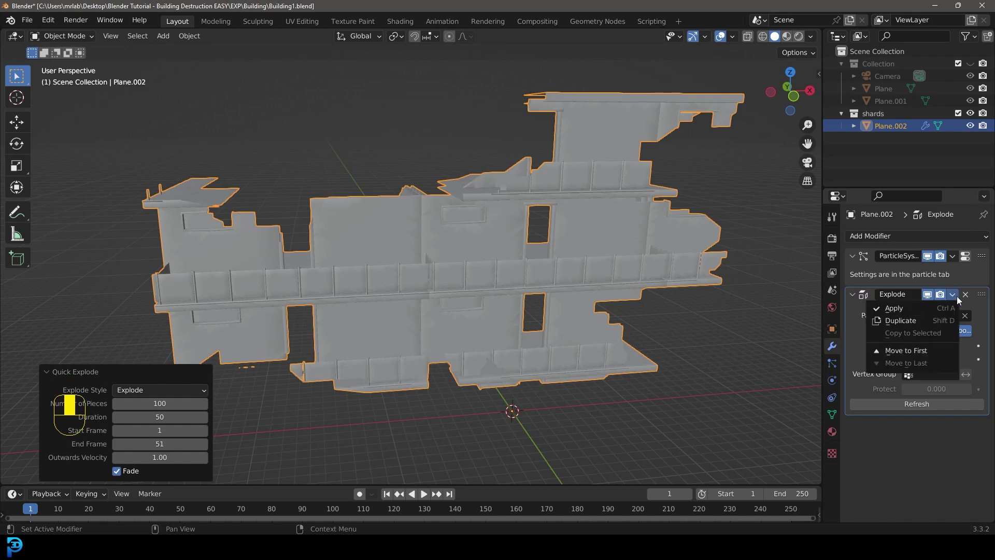
{"action": "left_click", "coordinate": [918, 312]}
{"action": "left_click", "coordinate": [953, 256]}
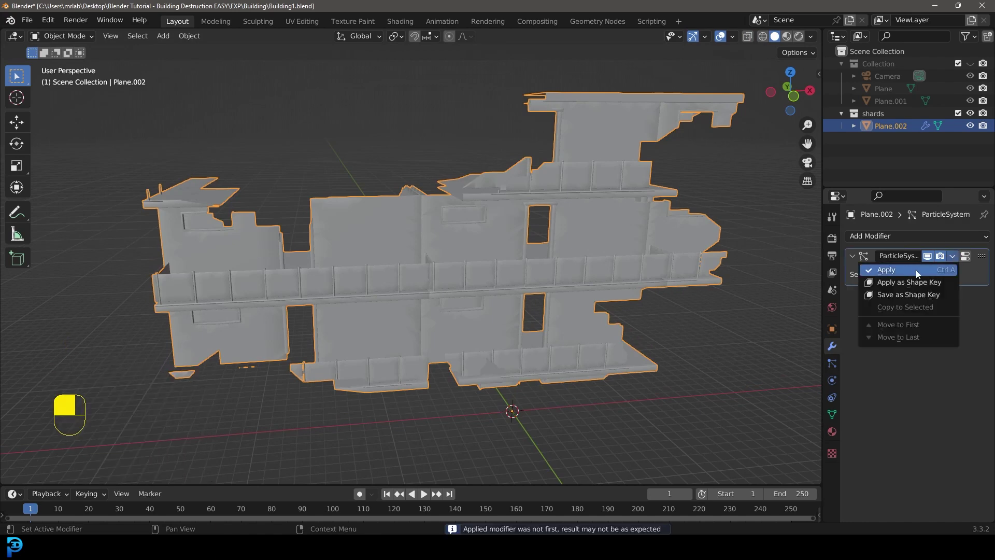
{"action": "left_click", "coordinate": [917, 274]}
{"action": "middle_click_drag", "start_coordinate": [533, 222], "coordinate": [519, 244]}
Step: Select the whole shards mesh and separate it by loose parts into individual pieces
{"action": "key", "text": "Tab"}
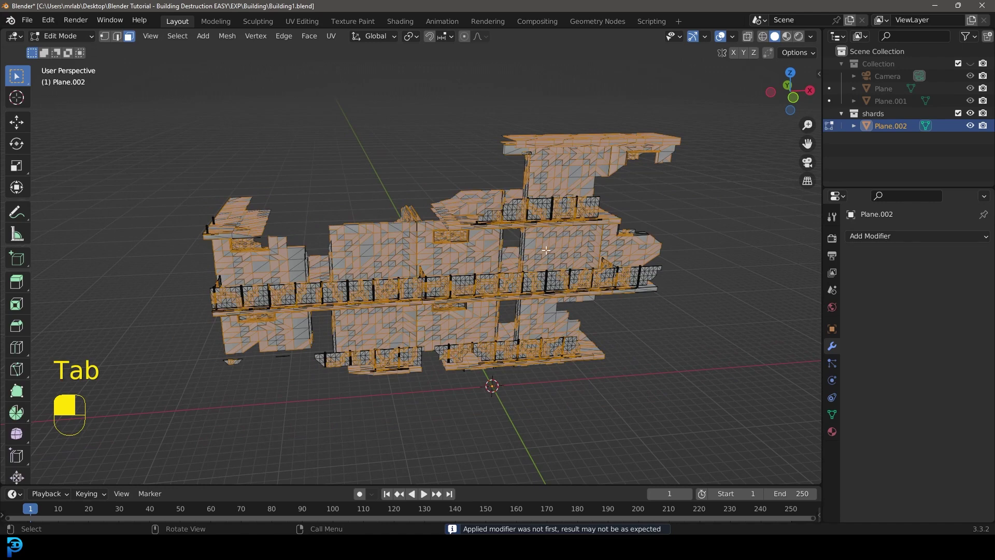
{"action": "key", "text": "a"}
{"action": "middle_click_drag", "start_coordinate": [554, 252], "coordinate": [524, 256]}
{"action": "key", "text": "p"}
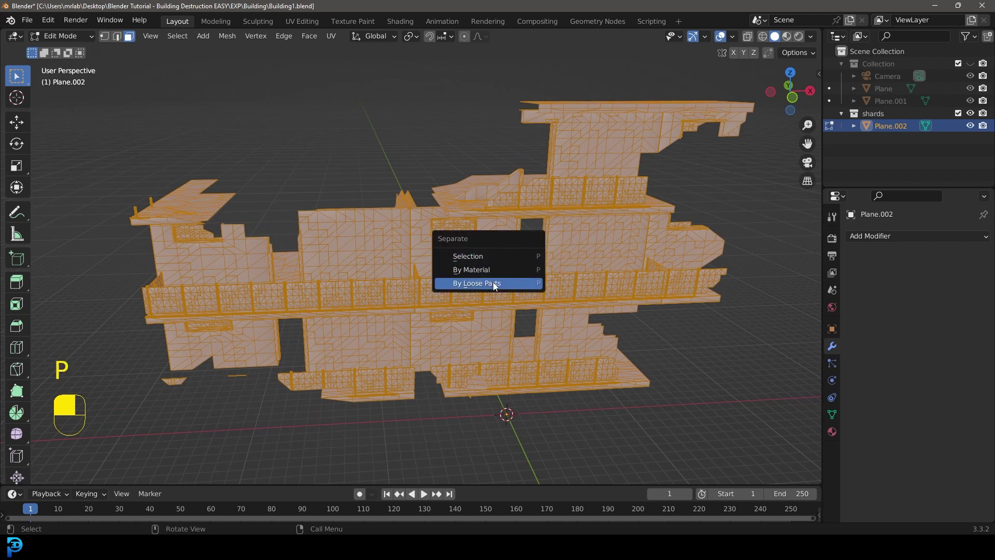
{"action": "left_click", "coordinate": [501, 283]}
{"action": "key", "text": "Tab"}
{"action": "scroll", "coordinate": [489, 284], "scroll_direction": "down", "scroll_amount": 4}
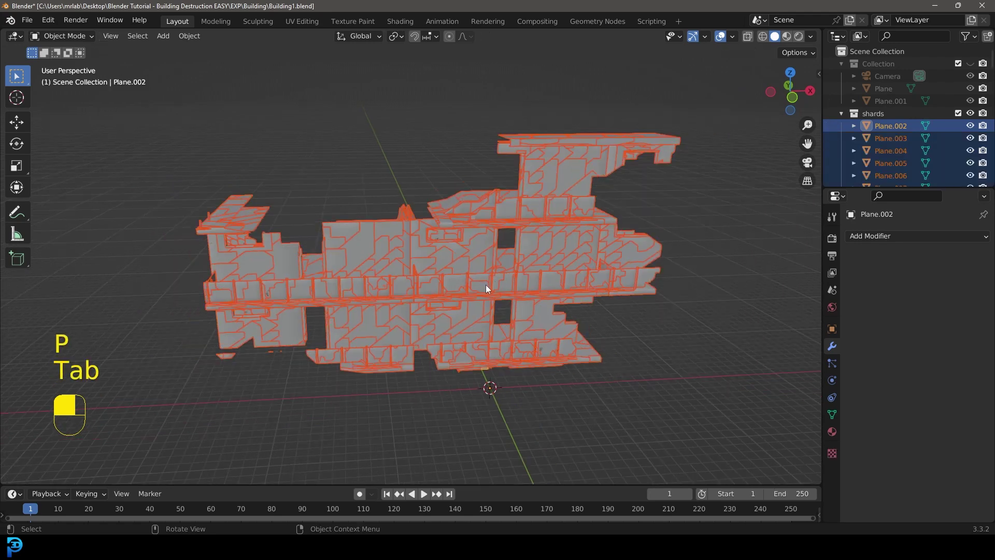
Step: In wireframe view, run Origin to Geometry on all shards, then return to Solid shading
{"action": "middle_click_drag", "start_coordinate": [289, 285], "coordinate": [389, 263]}
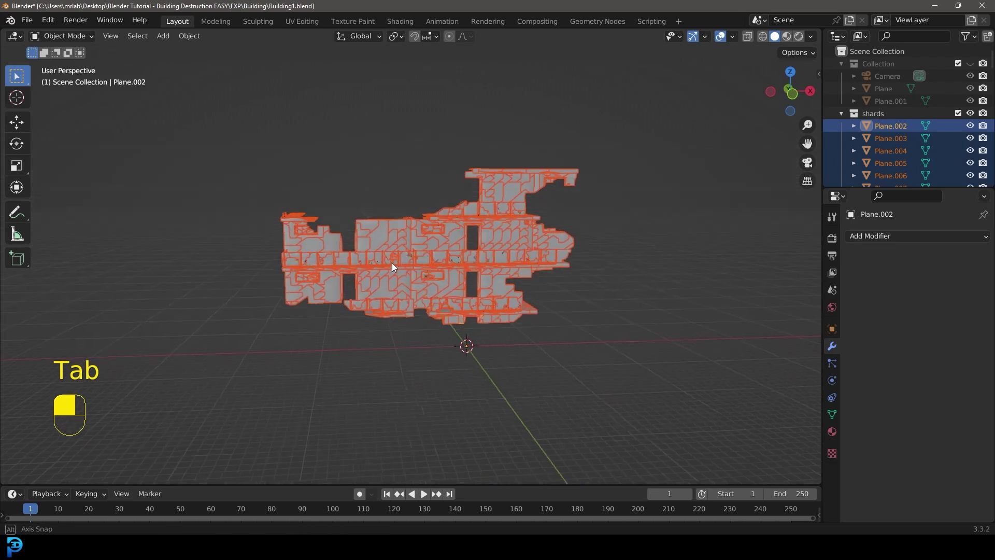
{"action": "key", "text": "z"}
{"action": "left_click", "coordinate": [293, 262]}
{"action": "scroll", "coordinate": [480, 362], "scroll_direction": "up", "scroll_amount": 4}
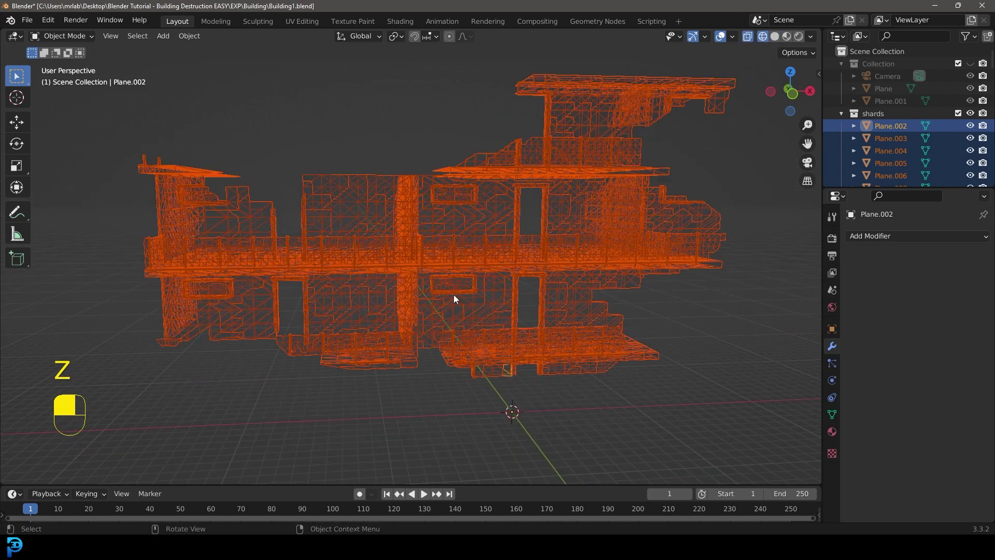
{"action": "key", "text": "F3"}
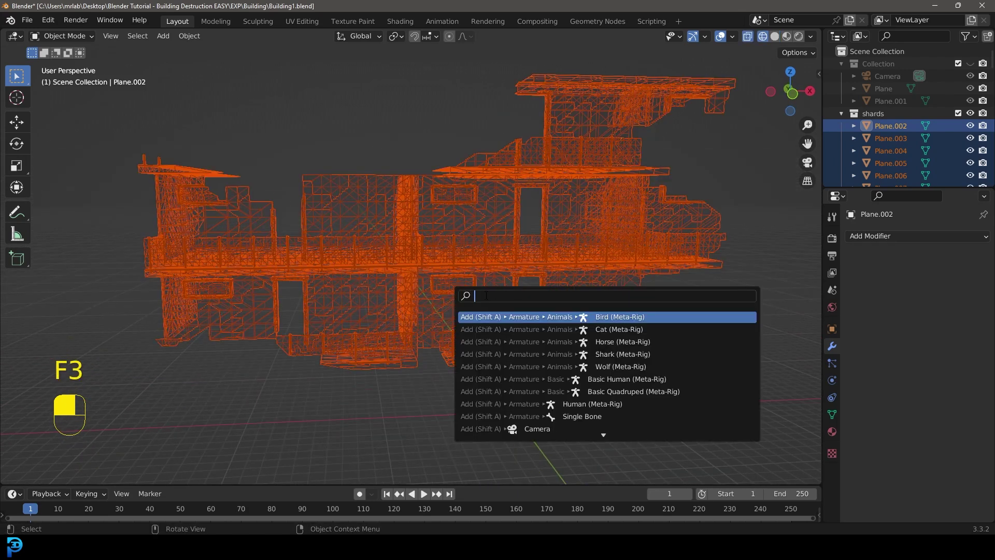
{"action": "type", "text": "set"}
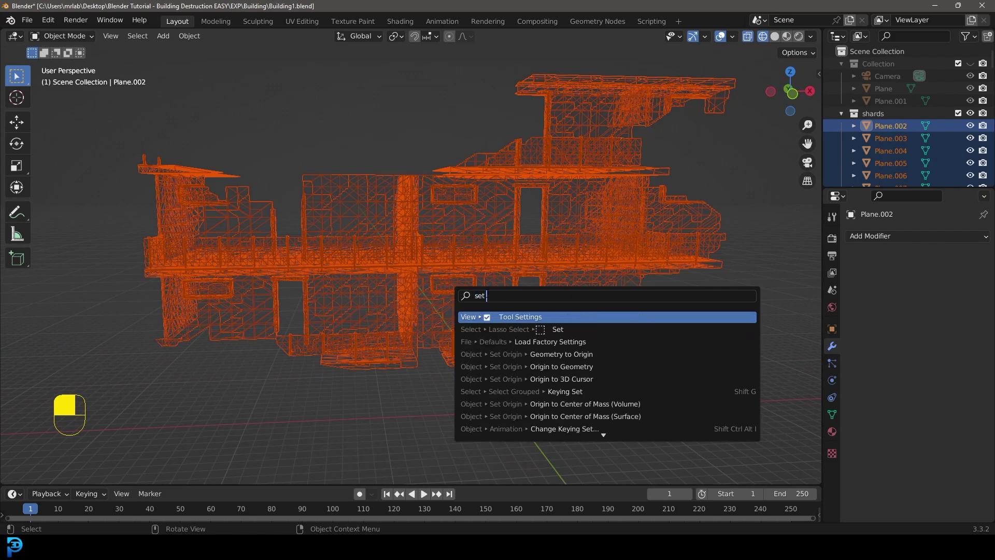
{"action": "type", "text": " origi"}
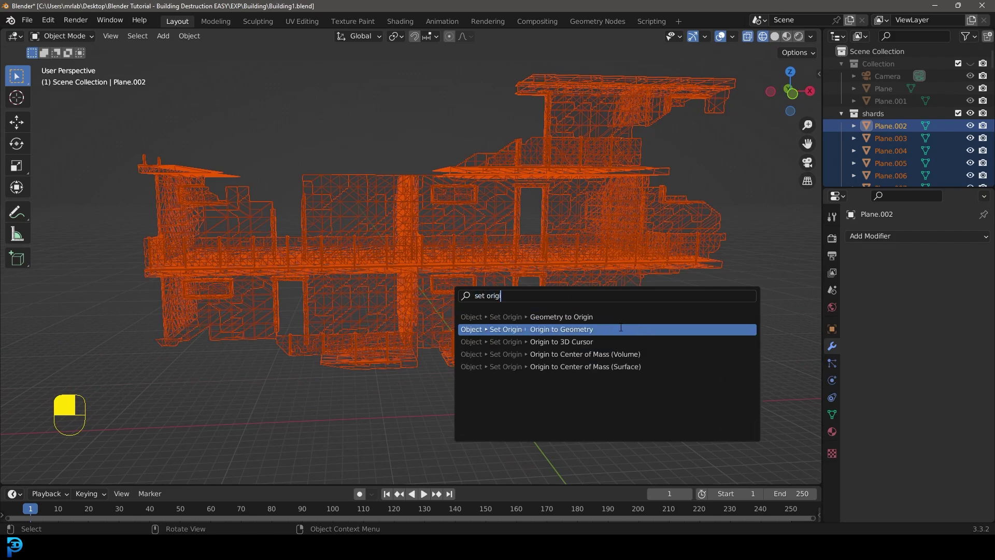
{"action": "left_click", "coordinate": [539, 330]}
{"action": "mouse_move", "coordinate": [573, 334]}
{"action": "middle_mouse_down"}
{"action": "mouse_move", "coordinate": [405, 249]}
{"action": "mouse_move", "coordinate": [420, 255]}
{"action": "mouse_move", "coordinate": [349, 251]}
{"action": "mouse_move", "coordinate": [266, 284]}
{"action": "mouse_move", "coordinate": [451, 228]}
{"action": "mouse_move", "coordinate": [445, 173]}
{"action": "mouse_move", "coordinate": [413, 262]}
{"action": "mouse_move", "coordinate": [454, 267]}
{"action": "middle_mouse_up"}
{"action": "key", "text": "z"}
Step: Make shard Plane.626 active and give it an Active rigid body with a Mesh collision shape
{"action": "key", "text": "shift"}
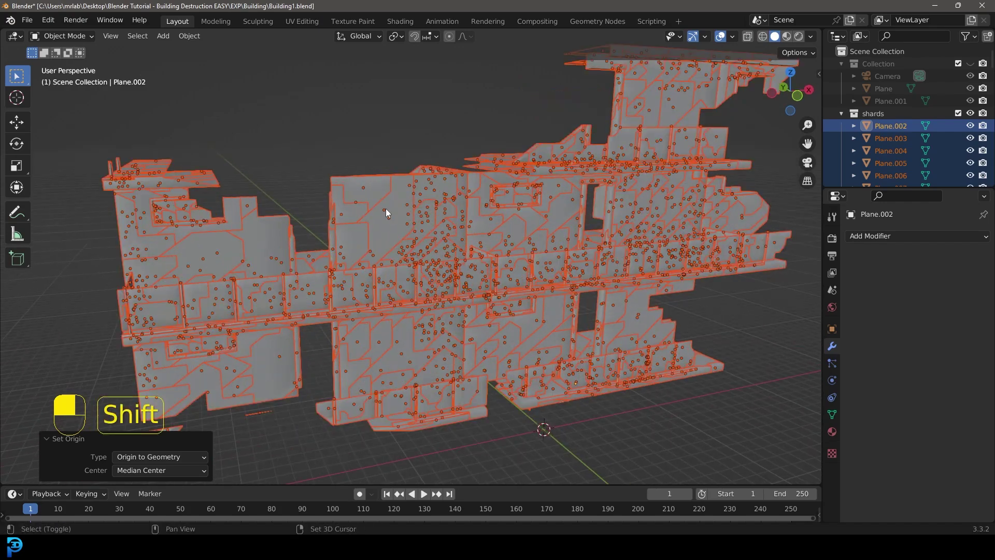
{"action": "left_click", "coordinate": [395, 206], "text": "shift"}
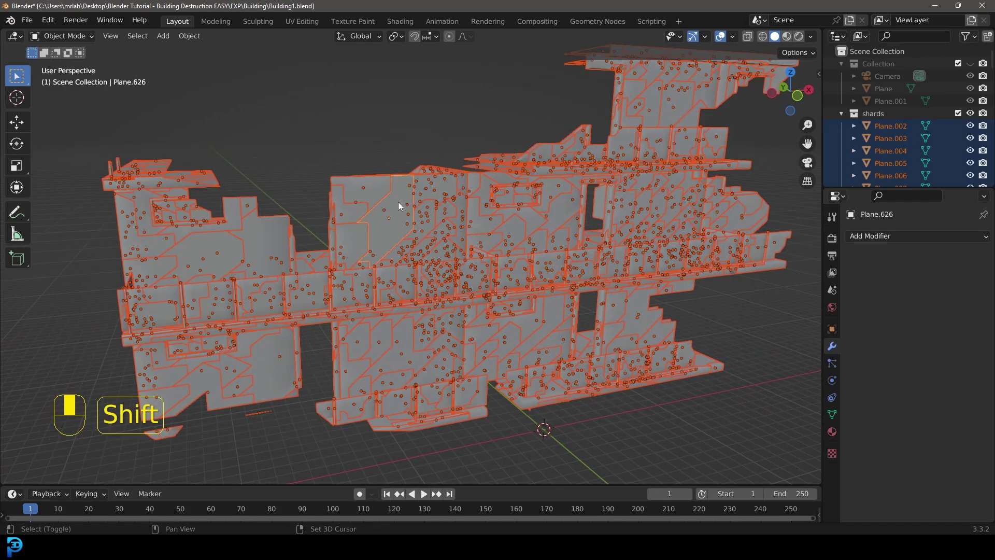
{"action": "middle_click_drag", "start_coordinate": [419, 204], "coordinate": [428, 212]}
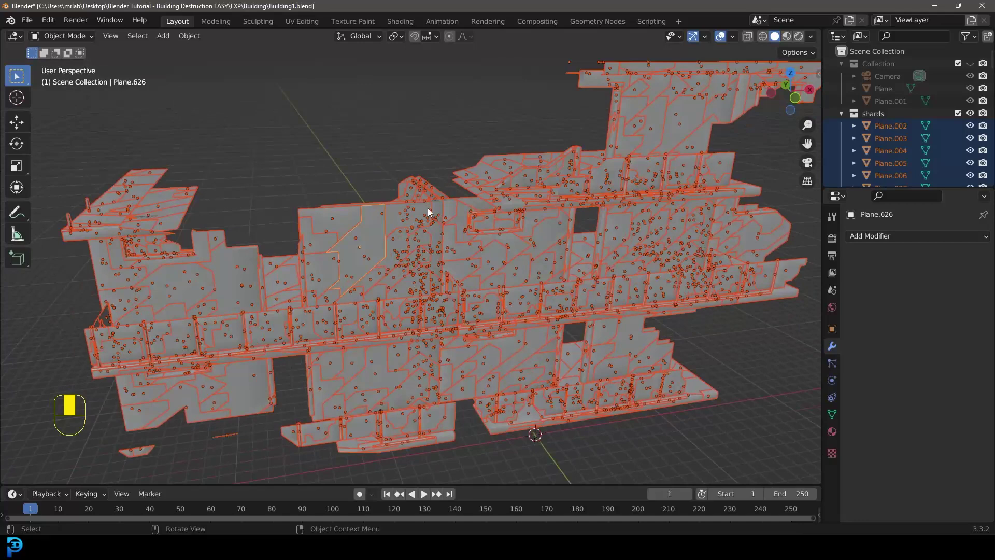
{"action": "left_click", "coordinate": [832, 380]}
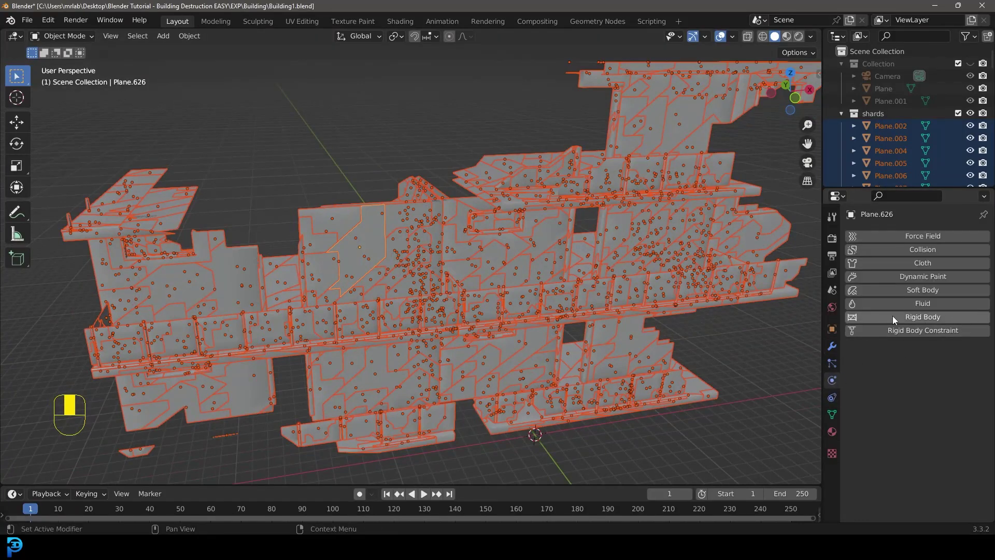
{"action": "left_click", "coordinate": [924, 317]}
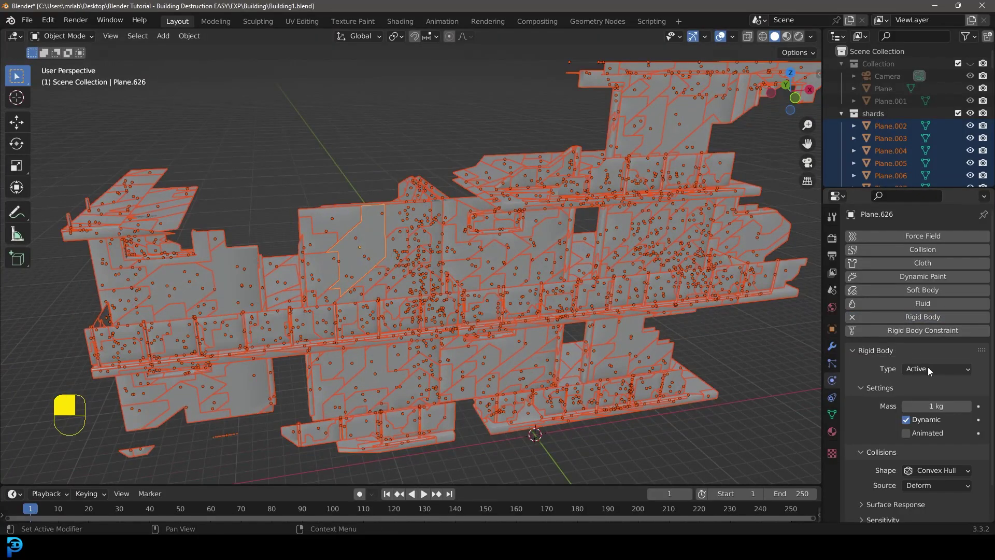
{"action": "scroll", "coordinate": [929, 371], "scroll_direction": "down", "scroll_amount": 2}
{"action": "left_click", "coordinate": [941, 435]}
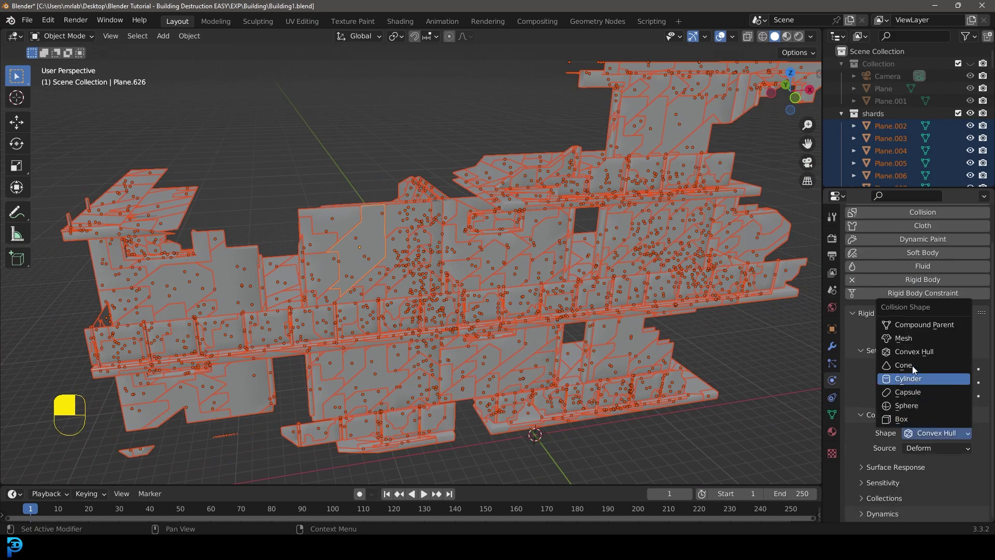
{"action": "left_click", "coordinate": [913, 338]}
Step: Search the operator menu for 'copy from'
{"action": "scroll", "coordinate": [402, 277], "scroll_direction": "down", "scroll_amount": 4}
{"action": "middle_click_drag", "start_coordinate": [394, 280], "coordinate": [424, 274]}
{"action": "key", "text": "F3"}
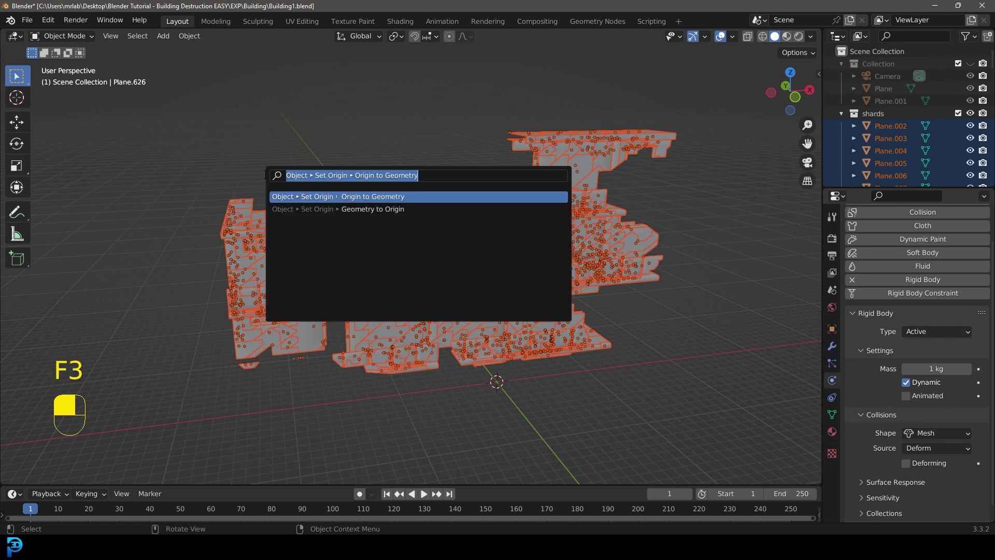
{"action": "type", "text": "copy"}
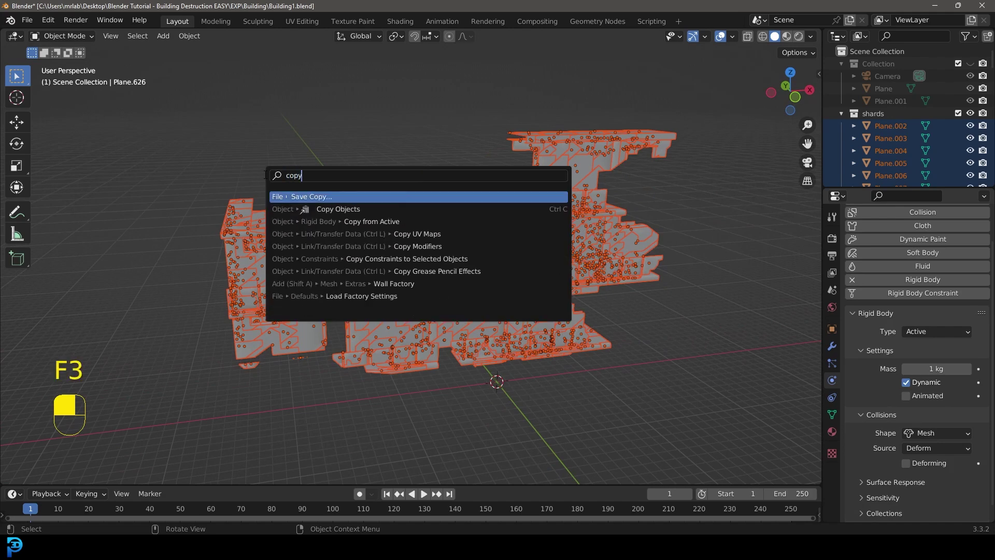
{"action": "type", "text": " from"}
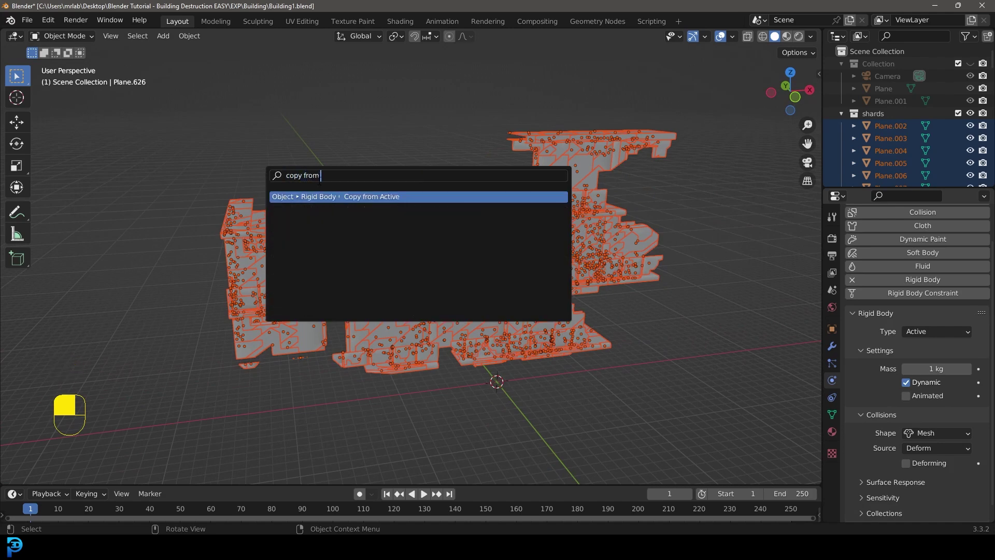
Step: Copy the rigid body settings to all shards, then reselect shard Plane.626
{"action": "left_click", "coordinate": [329, 198]}
{"action": "scroll", "coordinate": [443, 232], "scroll_direction": "up", "scroll_amount": 3}
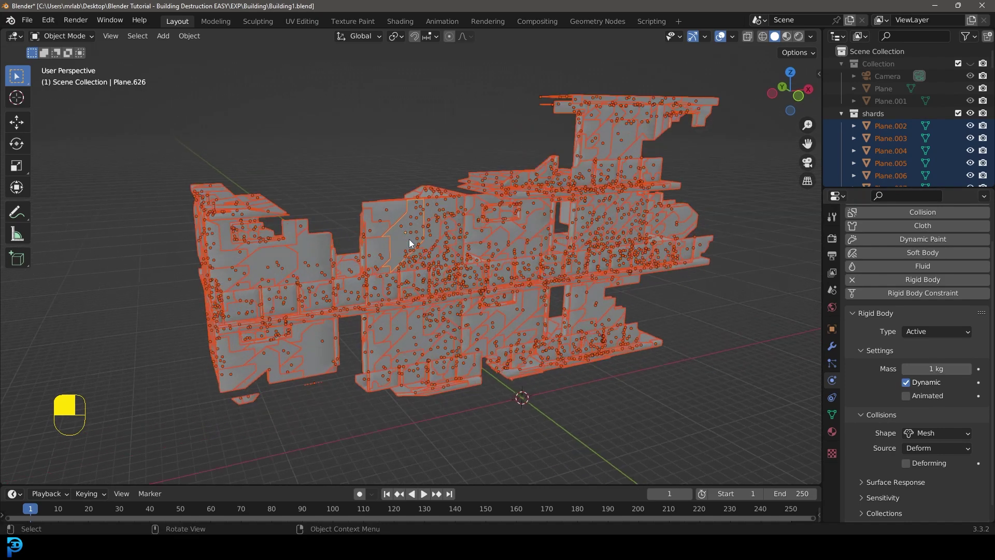
{"action": "left_click", "coordinate": [544, 216]}
{"action": "left_click", "coordinate": [687, 231]}
{"action": "left_click", "coordinate": [620, 353]}
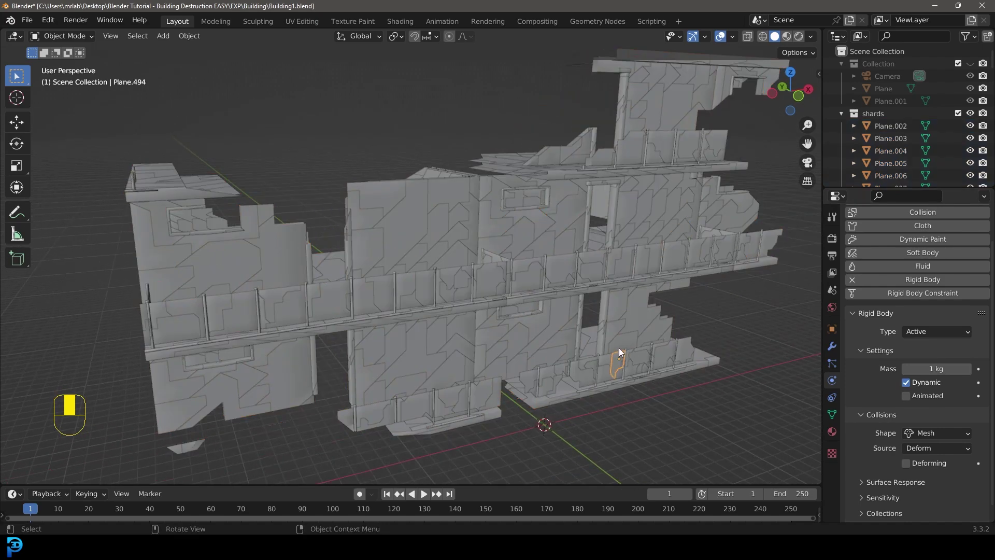
{"action": "left_click", "coordinate": [418, 213]}
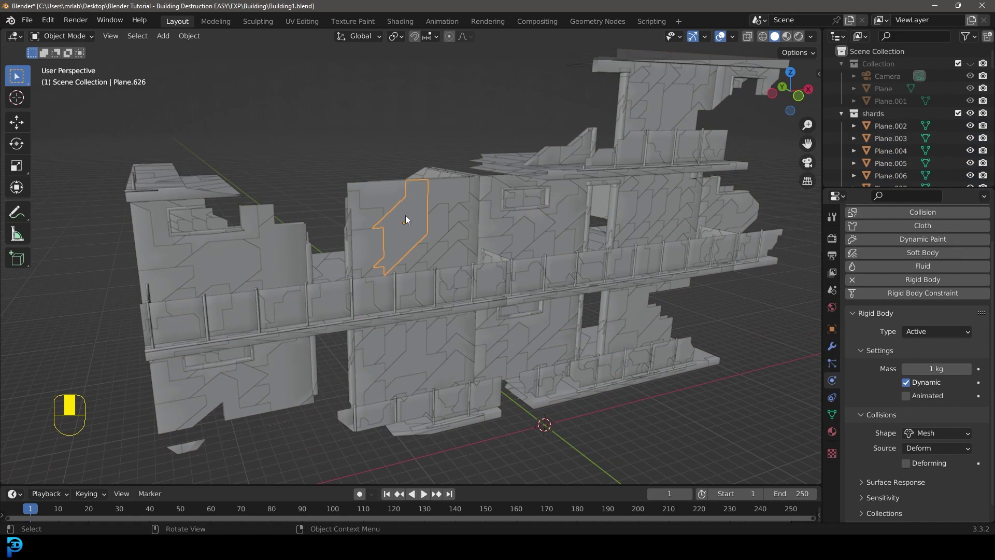
Step: Play the simulation to watch the shards collapse into a heap, then pause it
{"action": "middle_click_drag", "start_coordinate": [476, 201], "coordinate": [486, 234]}
{"action": "key", "text": "space"}
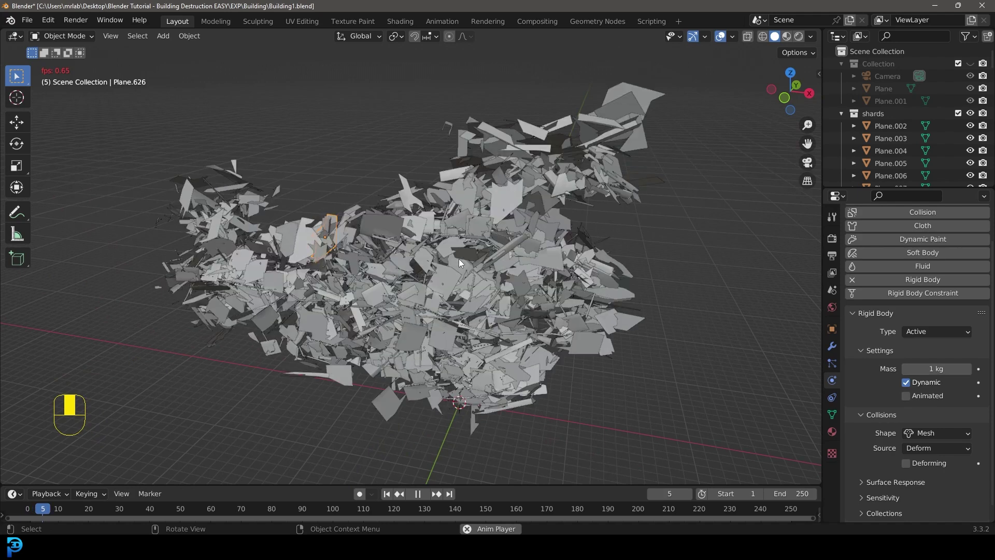
{"action": "key", "text": "space"}
{"action": "scroll", "coordinate": [376, 266], "scroll_direction": "down", "scroll_amount": 5}
{"action": "middle_click_drag", "start_coordinate": [442, 258], "coordinate": [508, 245]}
Step: Rewind to frame 1, unhide the building collection, and make Plane a Passive rigid body with Mesh shape
{"action": "key", "text": "shift+Left"}
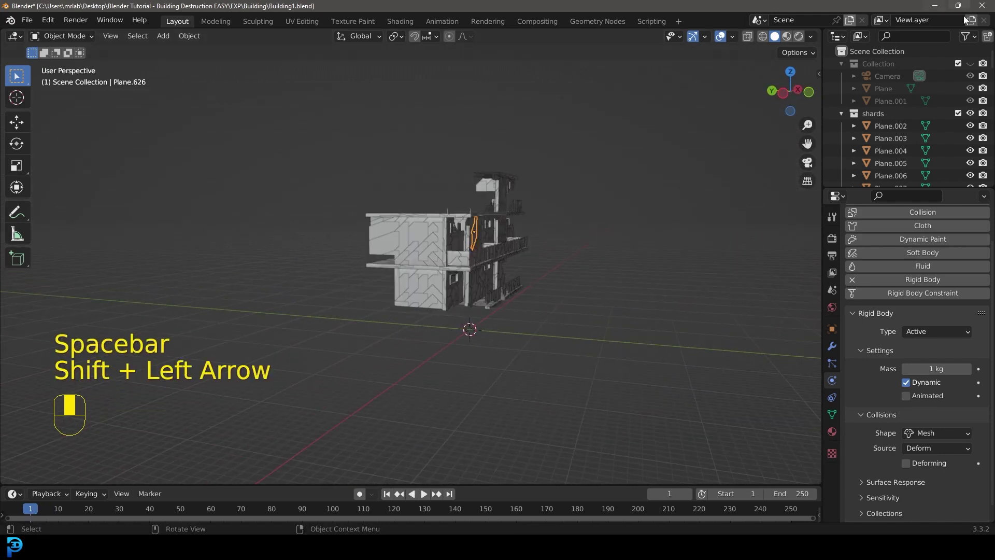
{"action": "left_click", "coordinate": [977, 65]}
{"action": "scroll", "coordinate": [429, 236], "scroll_direction": "up", "scroll_amount": 3}
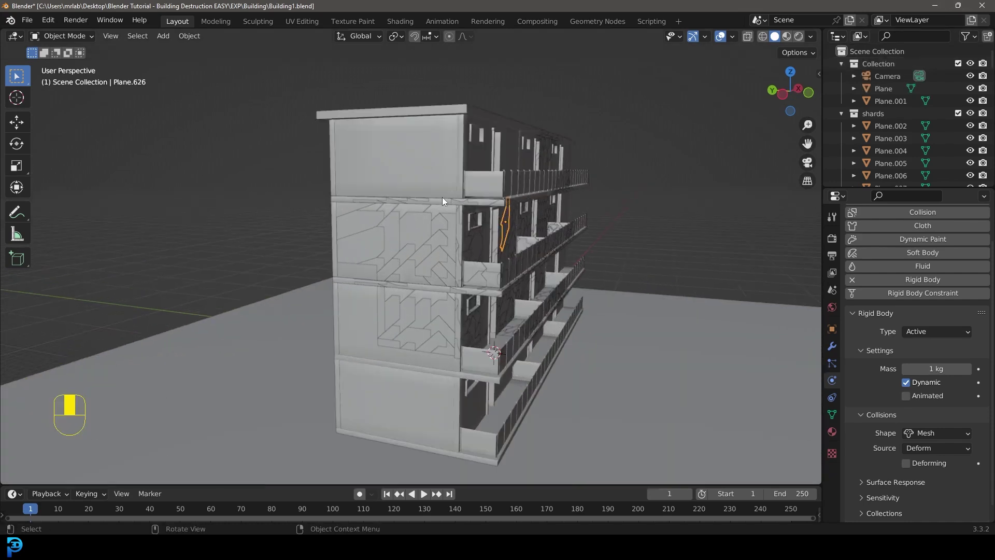
{"action": "left_click", "coordinate": [430, 149]}
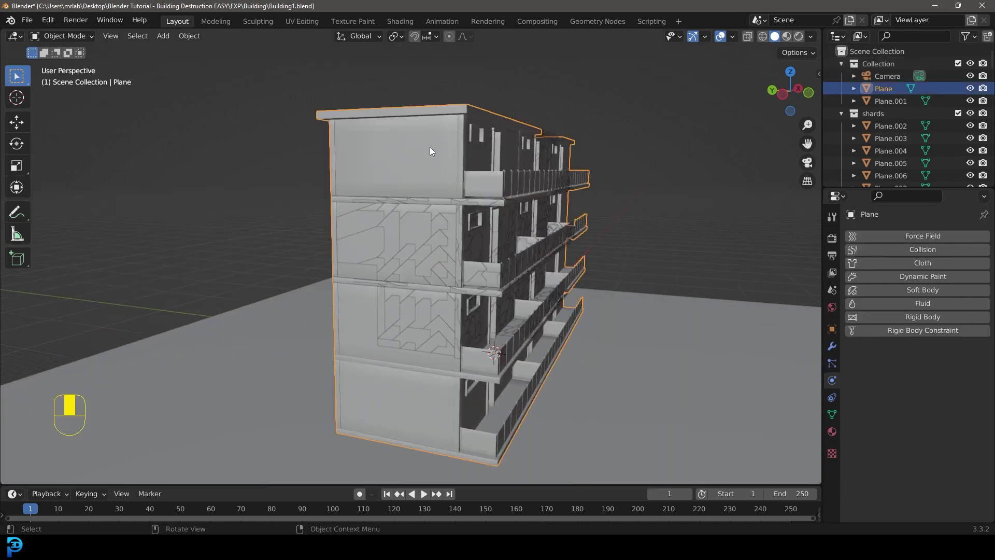
{"action": "left_click", "coordinate": [912, 318]}
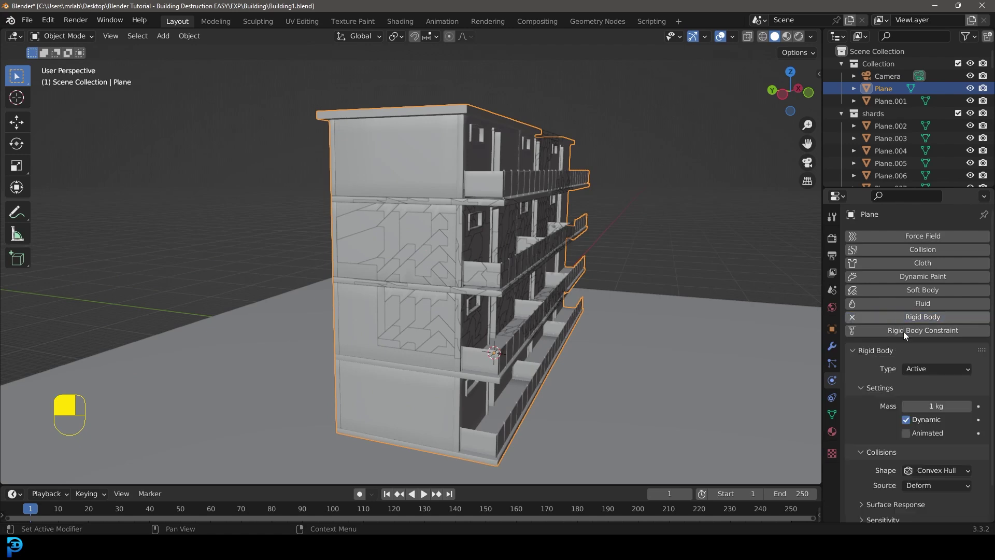
{"action": "left_click", "coordinate": [923, 371]}
{"action": "left_click", "coordinate": [931, 395]}
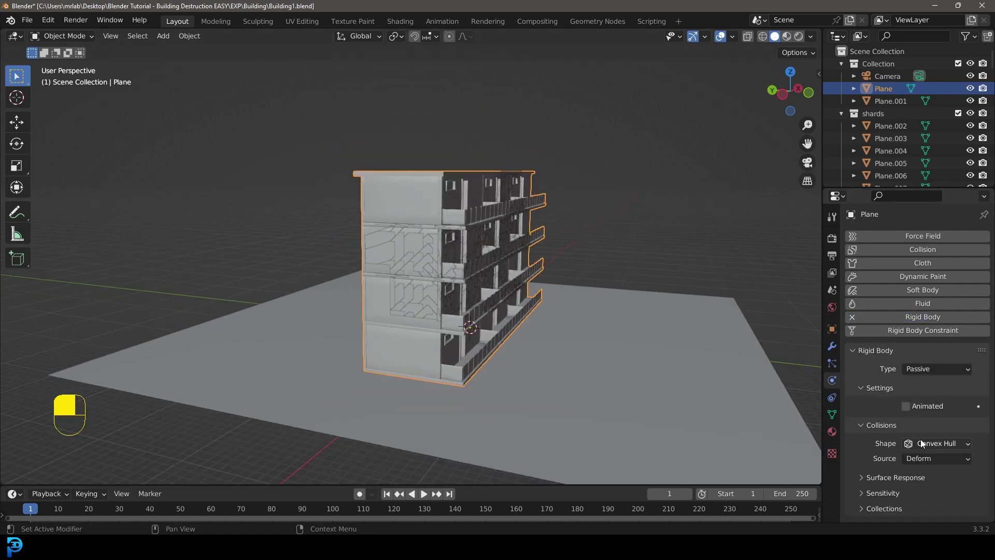
{"action": "left_click", "coordinate": [936, 444]}
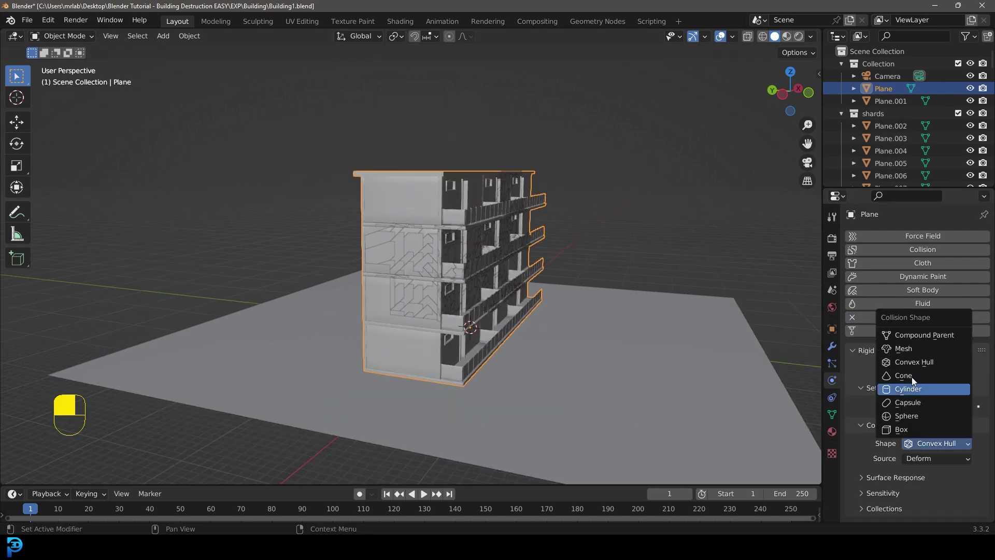
{"action": "left_click", "coordinate": [910, 350]}
Step: Enlarge the timeline and play the simulation as shards burst through the facade
{"action": "left_click_drag", "start_coordinate": [153, 487], "coordinate": [153, 412]}
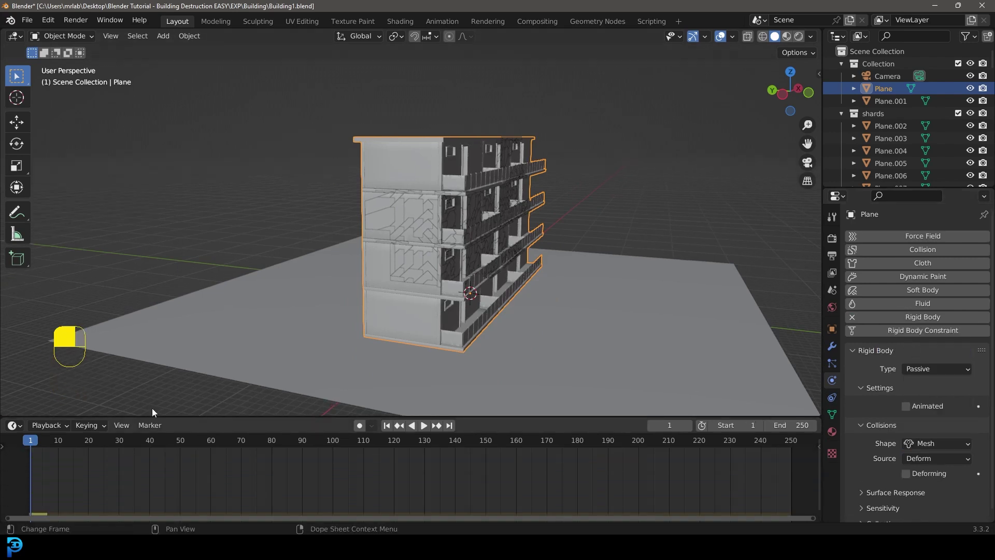
{"action": "middle_click_drag", "start_coordinate": [152, 412], "coordinate": [557, 262]}
{"action": "key", "text": "space"}
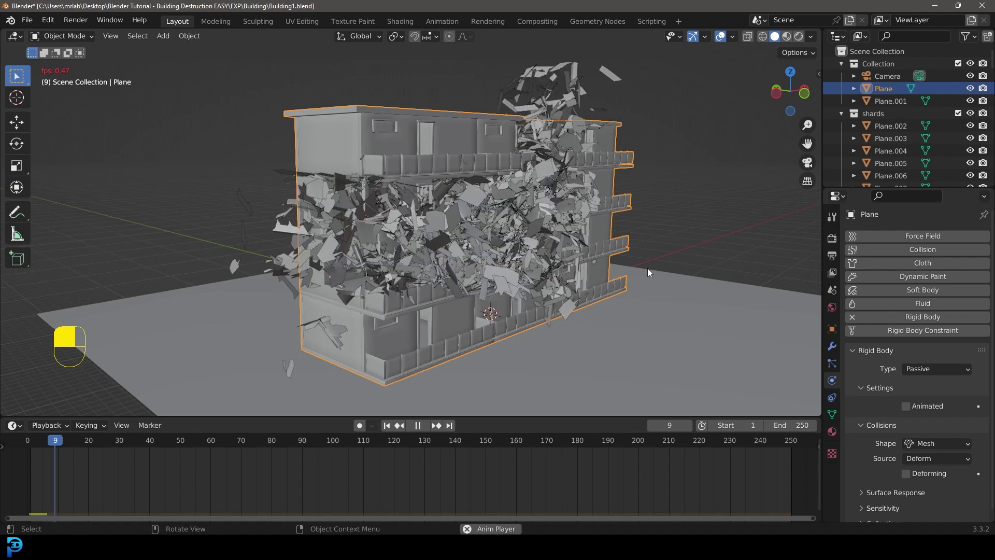
{"action": "key", "text": "space"}
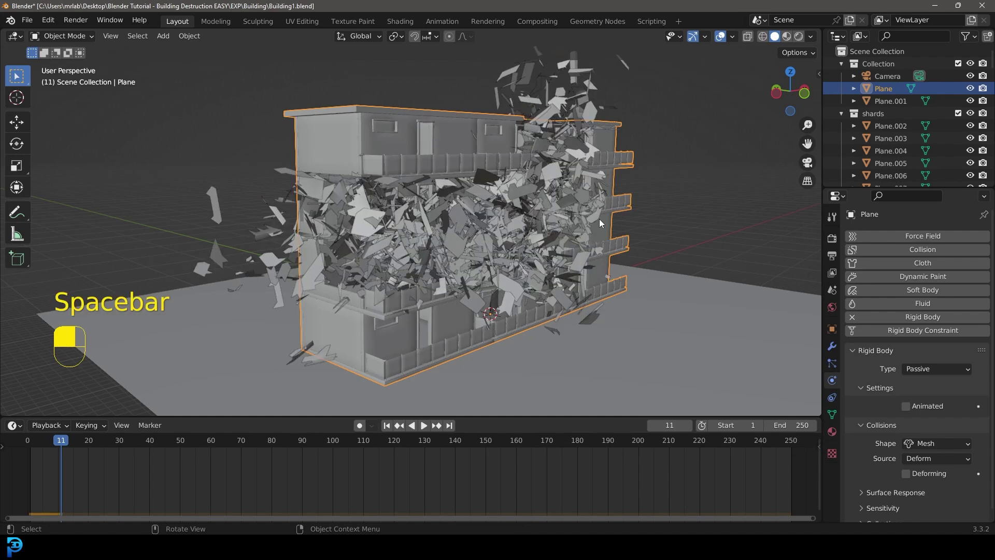
{"action": "scroll", "coordinate": [599, 218], "scroll_direction": "down", "scroll_amount": 6}
Step: Rewind to frame 1, hide the building collection, and select all shards with one active
{"action": "key", "text": "shift+Left"}
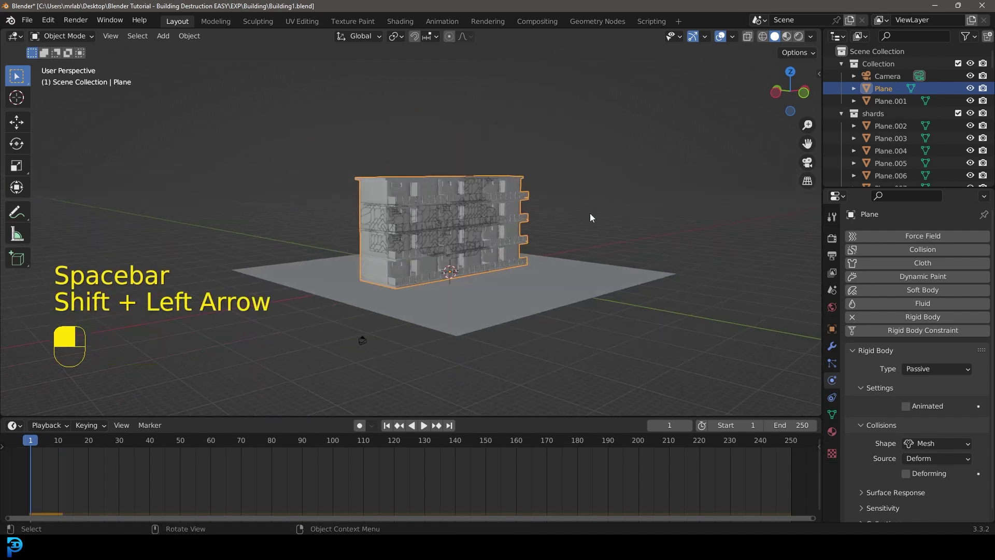
{"action": "left_click", "coordinate": [971, 64]}
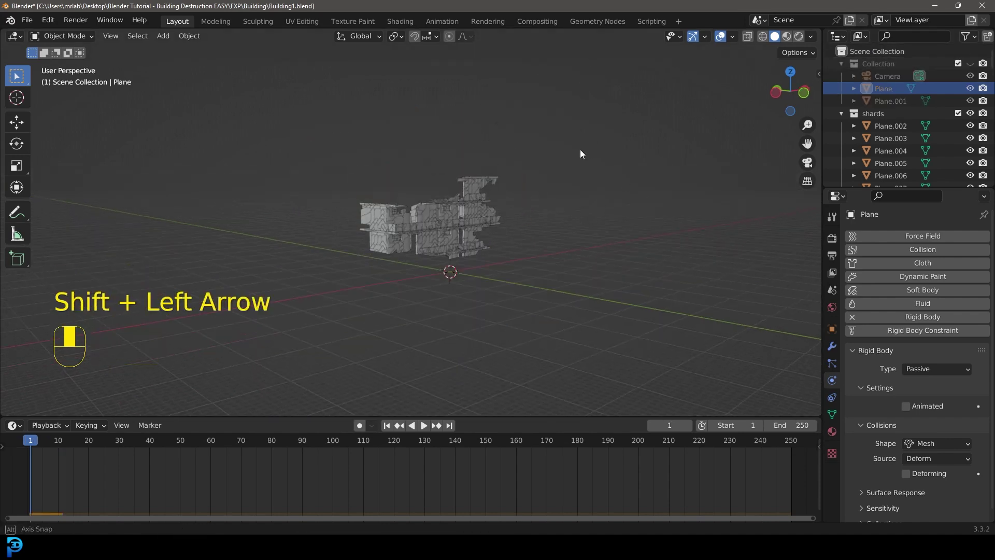
{"action": "middle_click_drag", "start_coordinate": [582, 151], "coordinate": [281, 121]}
{"action": "left_click_drag", "start_coordinate": [263, 84], "coordinate": [623, 298]}
{"action": "key", "text": "a"}
{"action": "scroll", "coordinate": [349, 119], "scroll_direction": "up", "scroll_amount": 2}
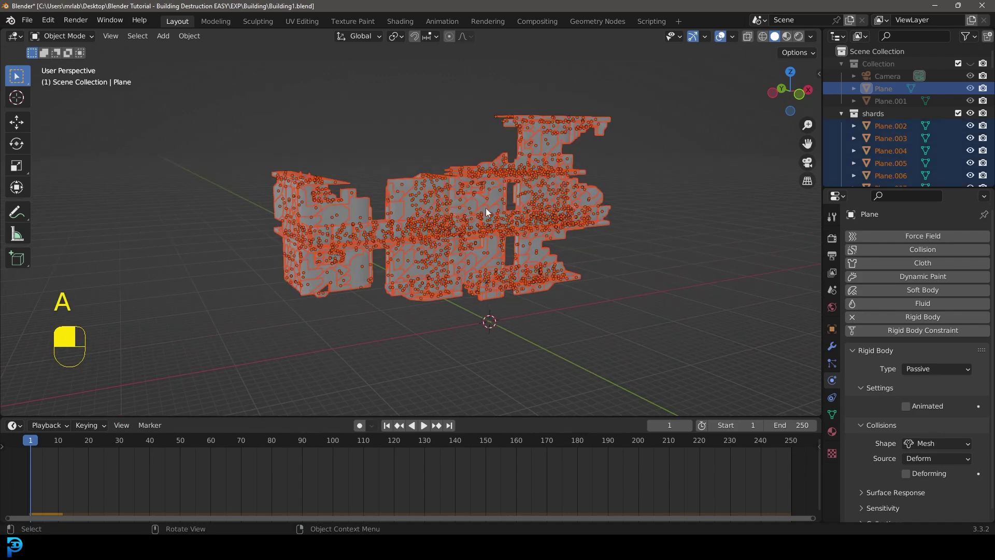
{"action": "scroll", "coordinate": [487, 212], "scroll_direction": "up", "scroll_amount": 3}
{"action": "left_click", "coordinate": [415, 168], "text": "shift"}
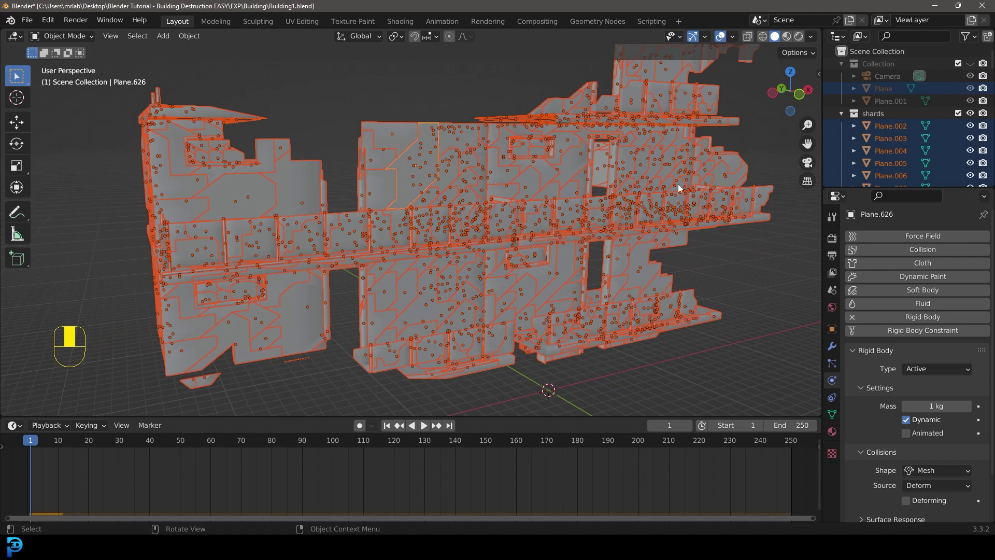
Step: Set the active shard's collision shape to Convex Hull and copy it to all shards
{"action": "scroll", "coordinate": [904, 430], "scroll_direction": "down", "scroll_amount": 2}
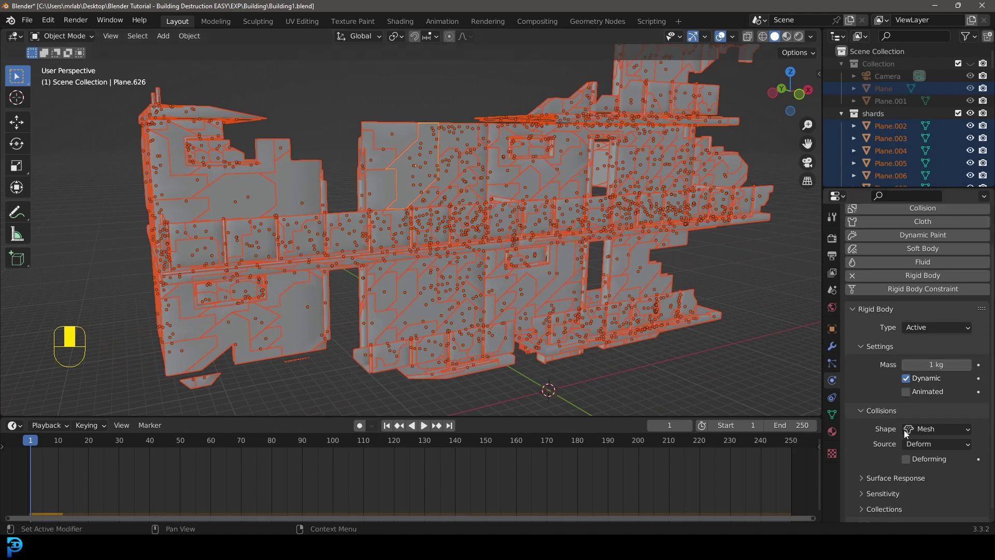
{"action": "left_click", "coordinate": [931, 429]}
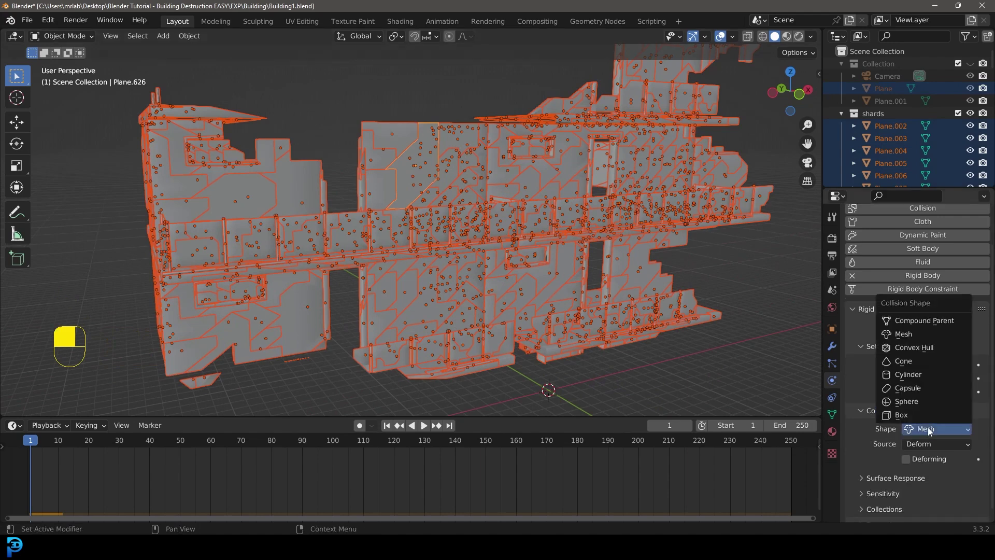
{"action": "left_click", "coordinate": [928, 353]}
{"action": "middle_click_drag", "start_coordinate": [570, 233], "coordinate": [518, 233]}
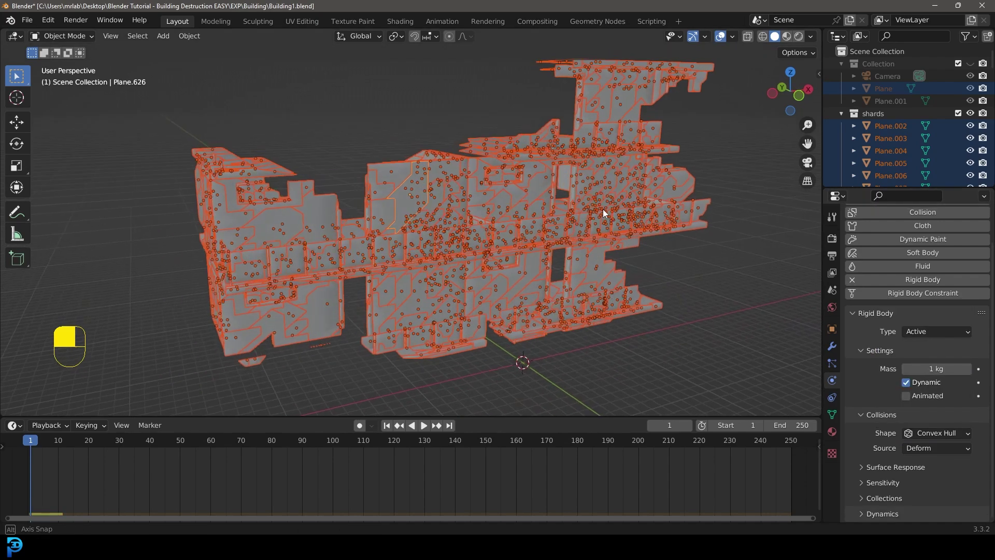
{"action": "middle_click_drag", "start_coordinate": [376, 129], "coordinate": [513, 164]}
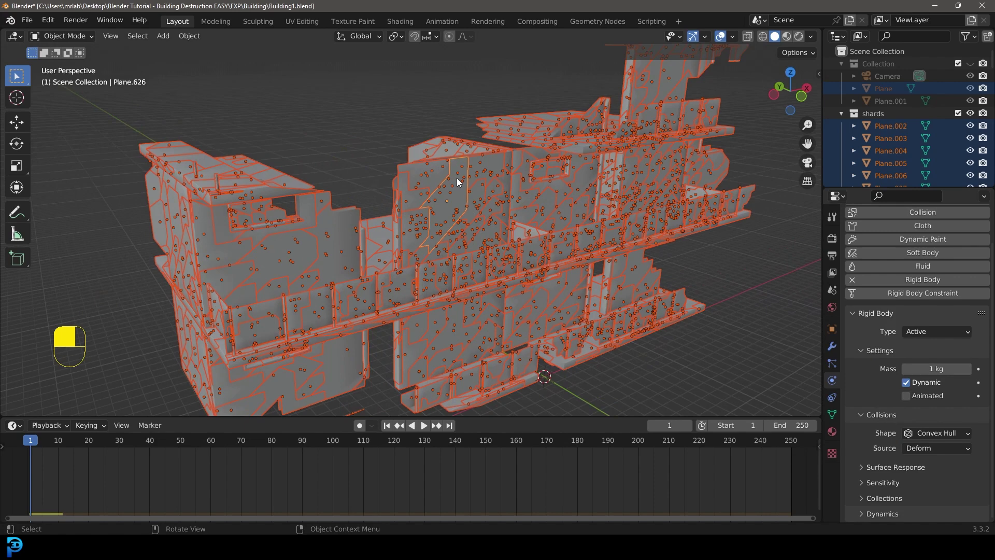
{"action": "key", "text": "F3"}
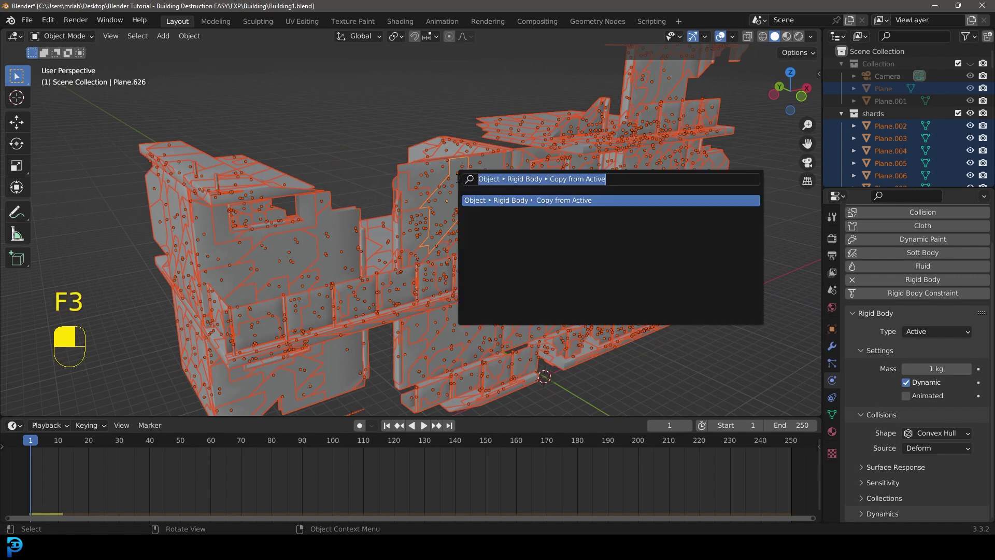
{"action": "left_click", "coordinate": [554, 200]}
Step: Unhide the building collection and play the simulation from frame 1
{"action": "scroll", "coordinate": [560, 207], "scroll_direction": "down", "scroll_amount": 3}
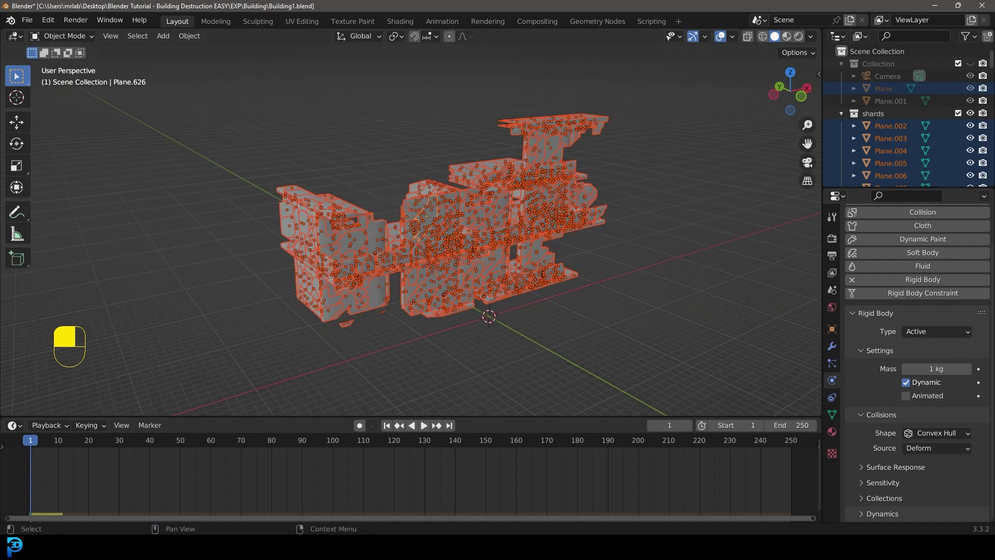
{"action": "left_click", "coordinate": [971, 64]}
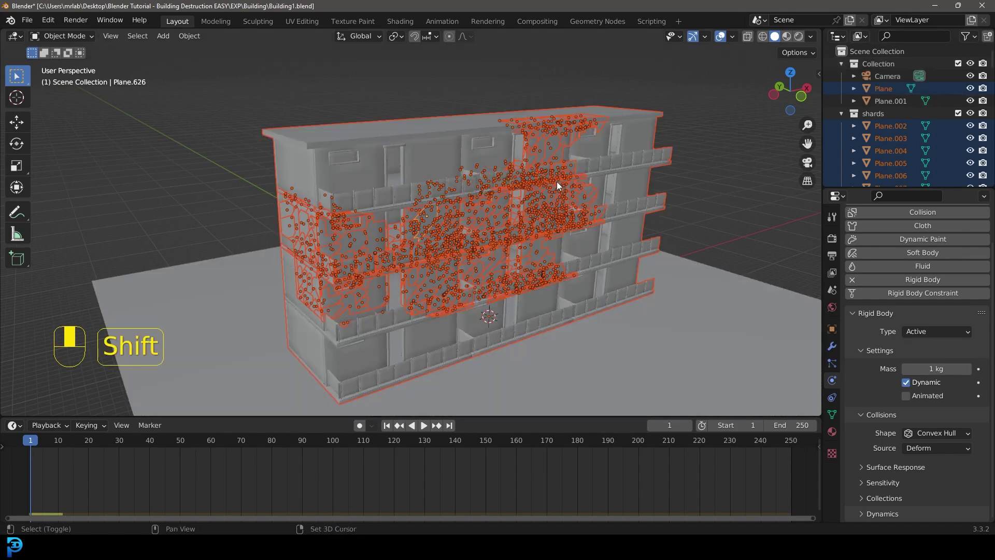
{"action": "key", "text": "shift+Left"}
{"action": "key", "text": "alt+a"}
{"action": "key", "text": "space"}
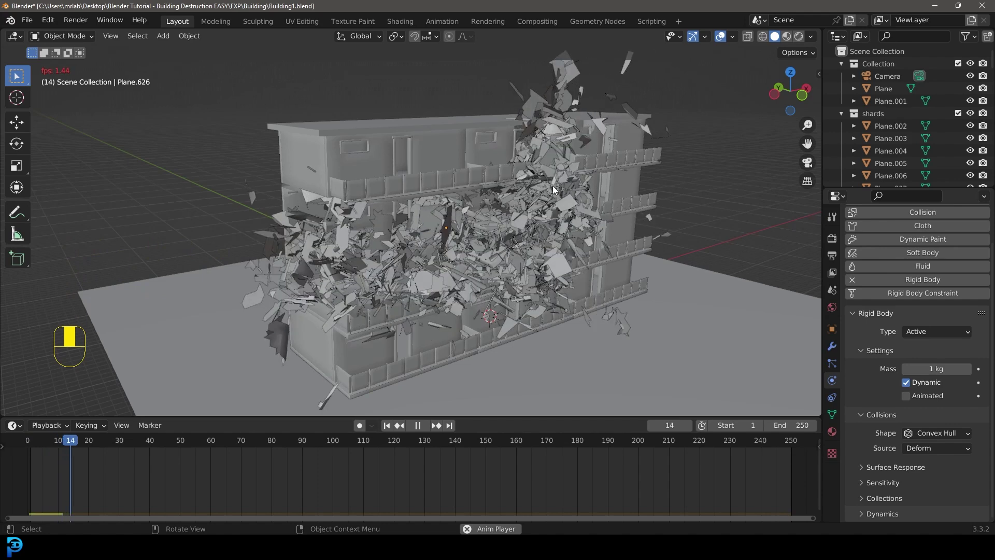
{"action": "key", "text": "space"}
Step: Make the ground plane Plane.001 a Passive rigid body
{"action": "middle_click_drag", "start_coordinate": [518, 210], "coordinate": [572, 275]}
{"action": "left_click", "coordinate": [594, 331]}
{"action": "scroll", "coordinate": [544, 293], "scroll_direction": "down", "scroll_amount": 3}
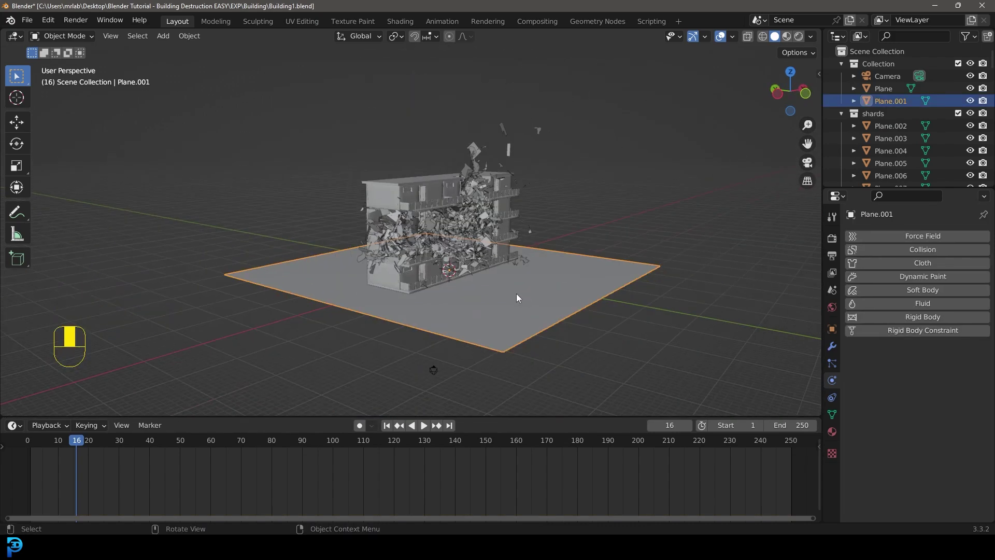
{"action": "scroll", "coordinate": [643, 269], "scroll_direction": "up", "scroll_amount": 1}
{"action": "left_click", "coordinate": [914, 316]}
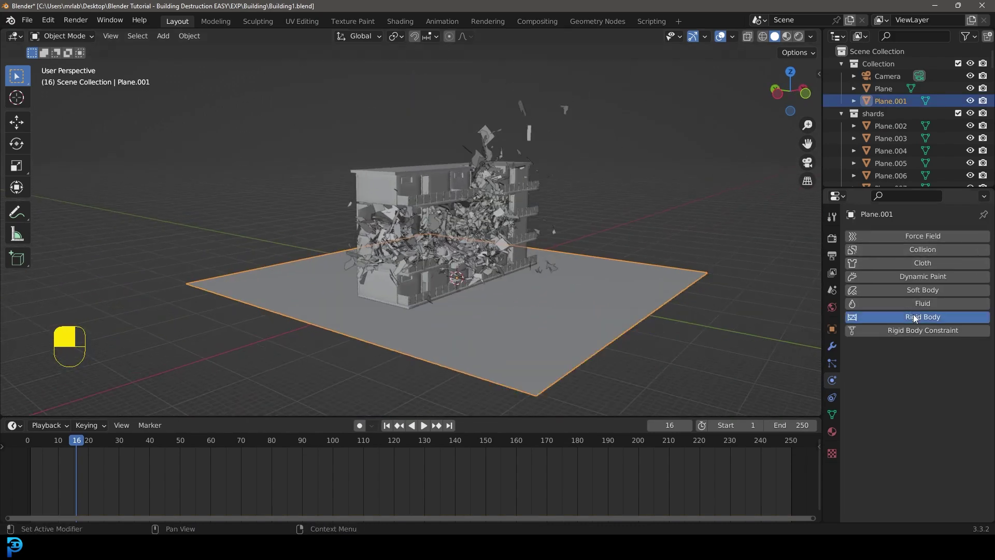
{"action": "left_click", "coordinate": [925, 369]}
{"action": "left_click", "coordinate": [931, 394]}
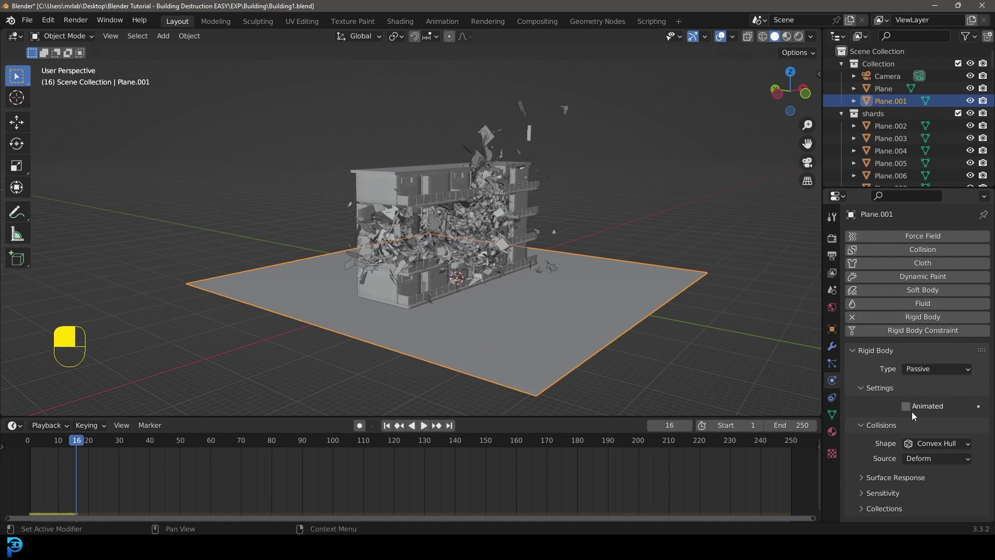
{"action": "scroll", "coordinate": [499, 249], "scroll_direction": "up", "scroll_amount": 4}
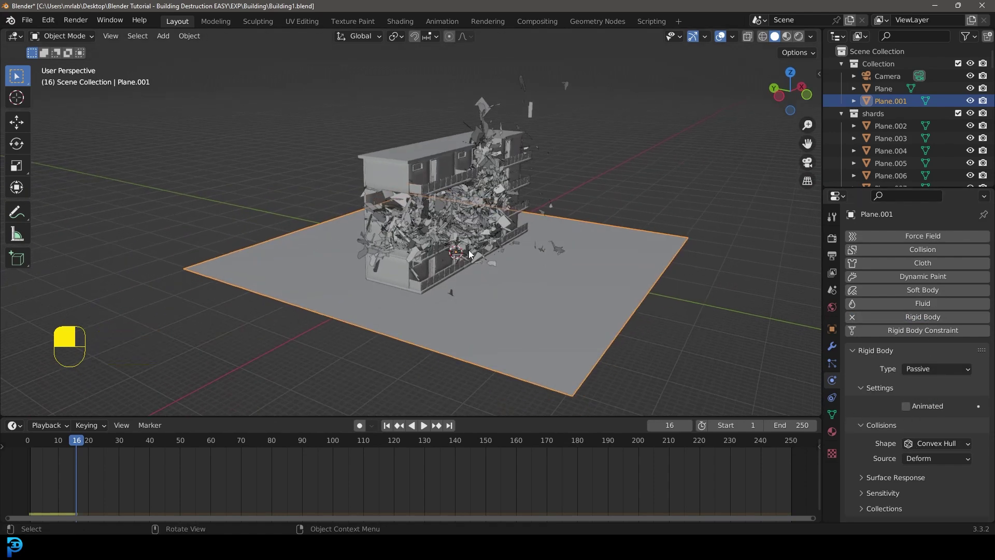
Step: View the collapse through the camera in Rendered shading, then stop and rewind to frame 1
{"action": "middle_click_drag", "start_coordinate": [498, 249], "coordinate": [471, 245]}
{"action": "key", "text": "KP_0"}
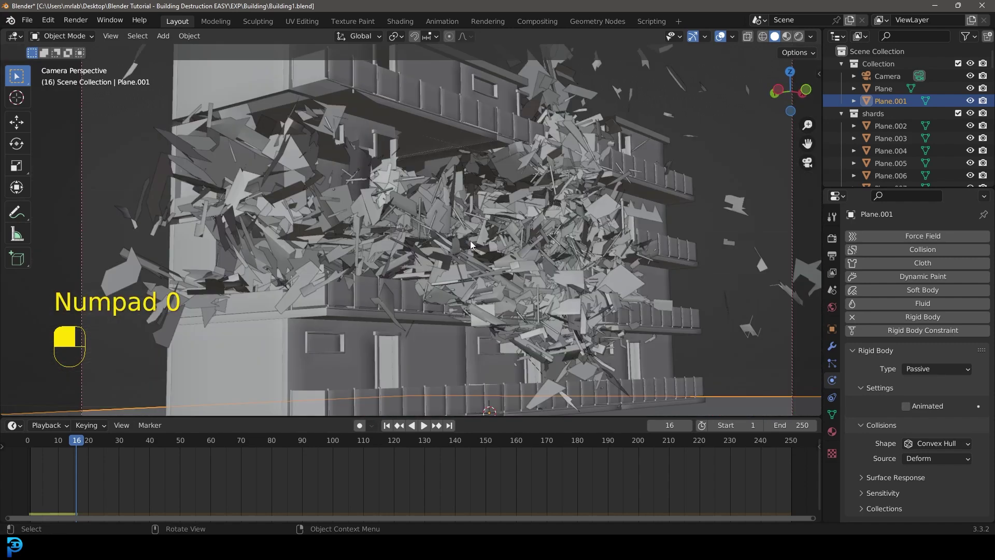
{"action": "key", "text": "z"}
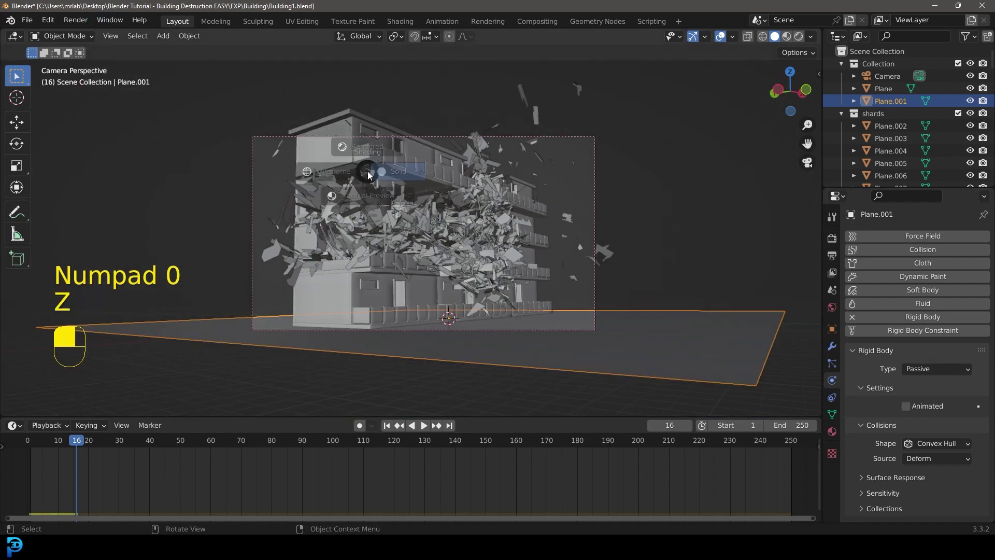
{"action": "left_click", "coordinate": [363, 100]}
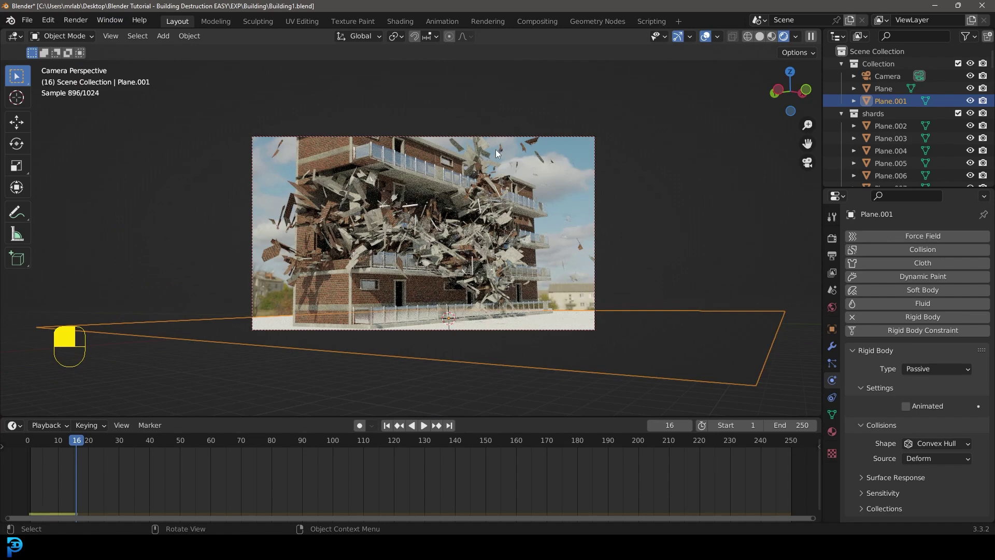
{"action": "key", "text": "space"}
{"action": "key", "text": "shift+Left"}
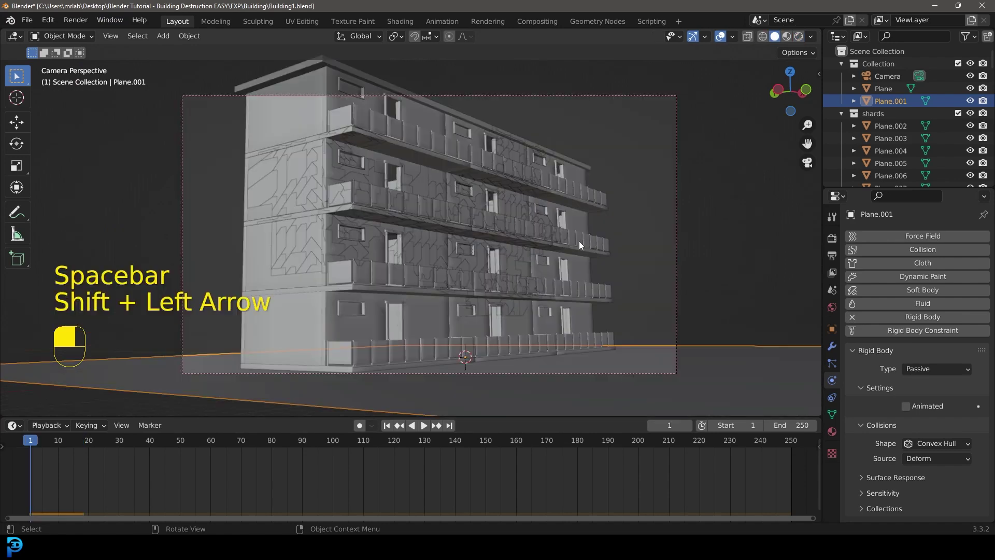
Step: Set the Rigid Body World speed to 0.700
{"action": "left_click", "coordinate": [831, 292]}
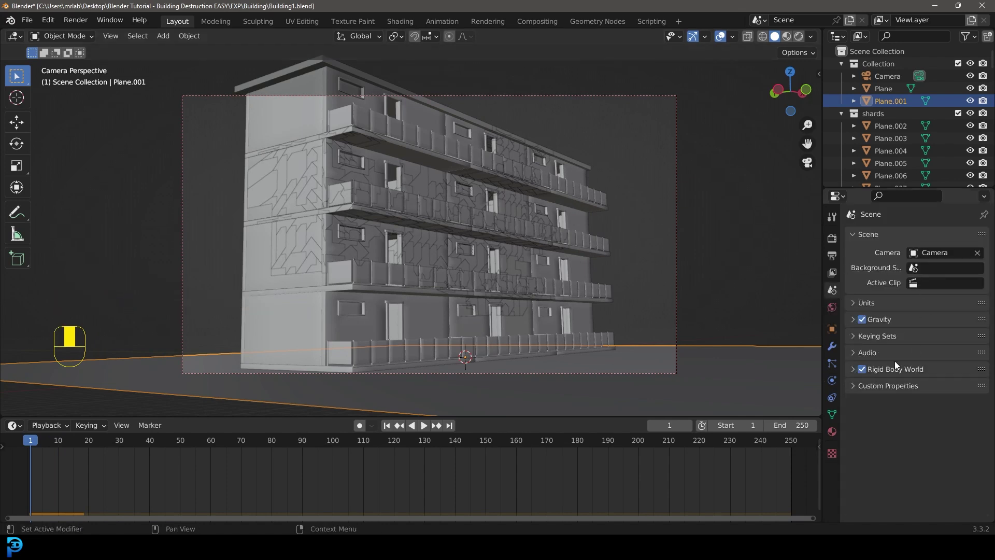
{"action": "left_click", "coordinate": [854, 369]}
{"action": "scroll", "coordinate": [905, 436], "scroll_direction": "down", "scroll_amount": 2}
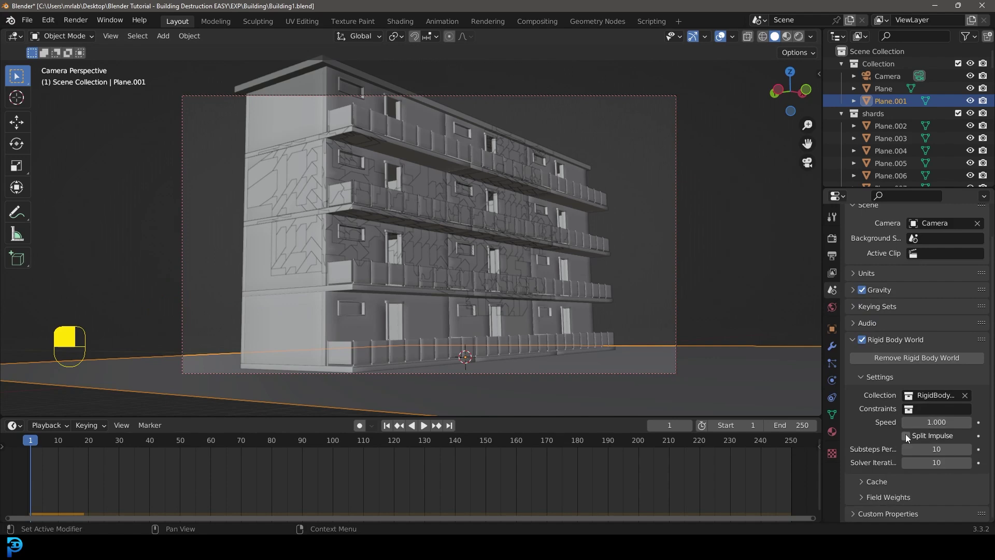
{"action": "left_click", "coordinate": [942, 422]}
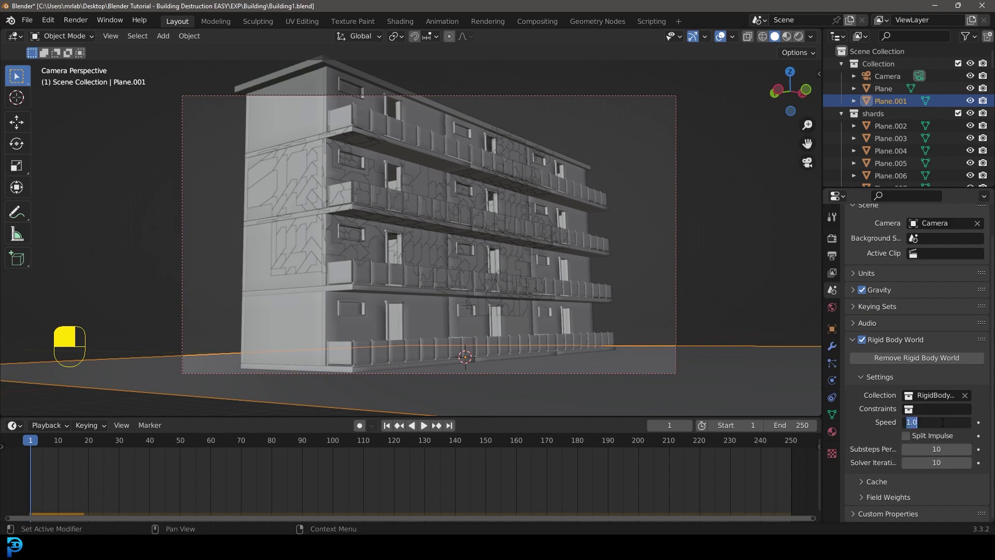
{"action": "type", "text": "0.7"}
{"action": "key", "text": "Return"}
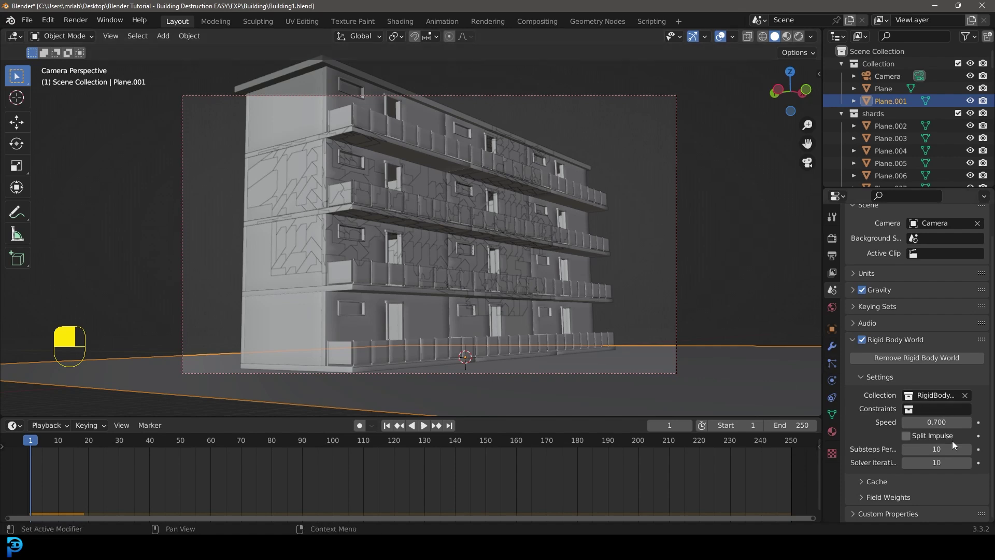
Step: End the rigid body simulation cache at frame 150
{"action": "left_click", "coordinate": [872, 481]}
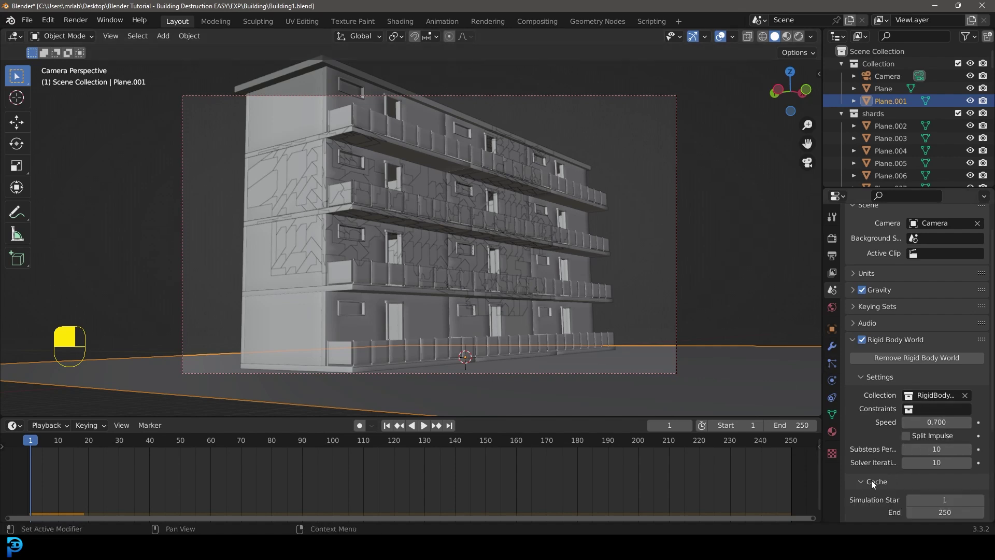
{"action": "scroll", "coordinate": [872, 484], "scroll_direction": "down", "scroll_amount": 2}
{"action": "scroll", "coordinate": [872, 484], "scroll_direction": "down", "scroll_amount": 1}
{"action": "left_click", "coordinate": [935, 451]}
{"action": "type", "text": "1"}
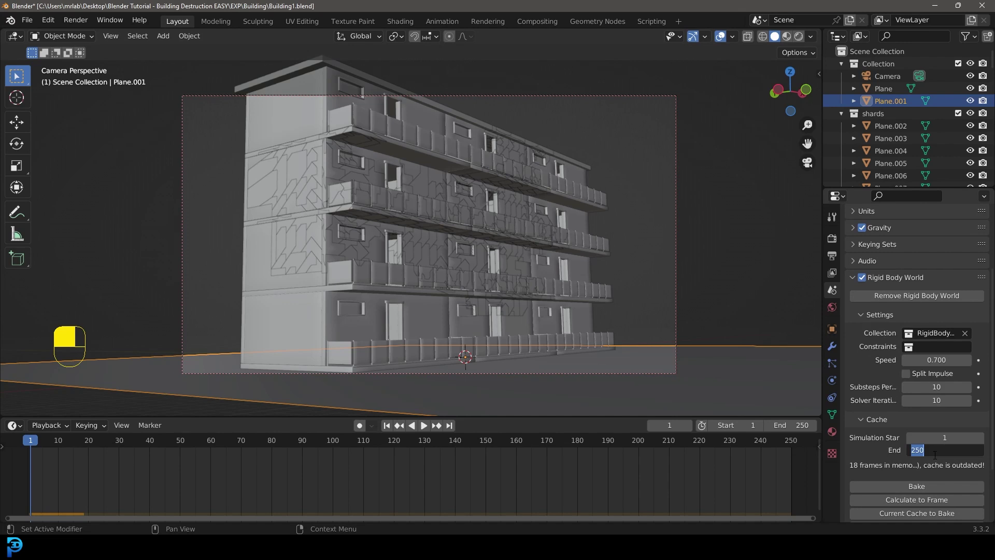
{"action": "type", "text": "50"}
{"action": "key", "text": "Return"}
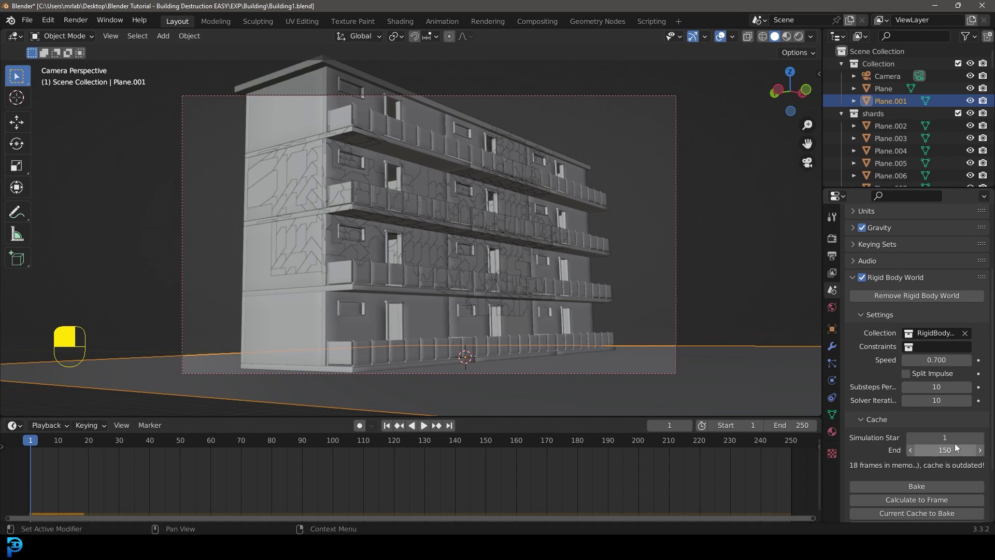
Step: Set the scene end frame to 150, save the file, and bake the simulation
{"action": "left_click", "coordinate": [786, 426]}
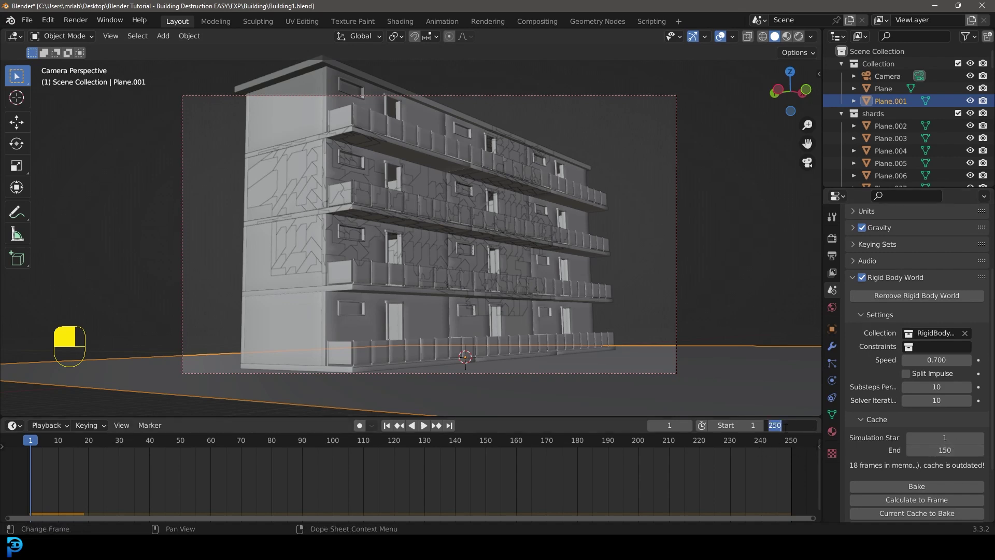
{"action": "type", "text": "150"}
{"action": "key", "text": "Return"}
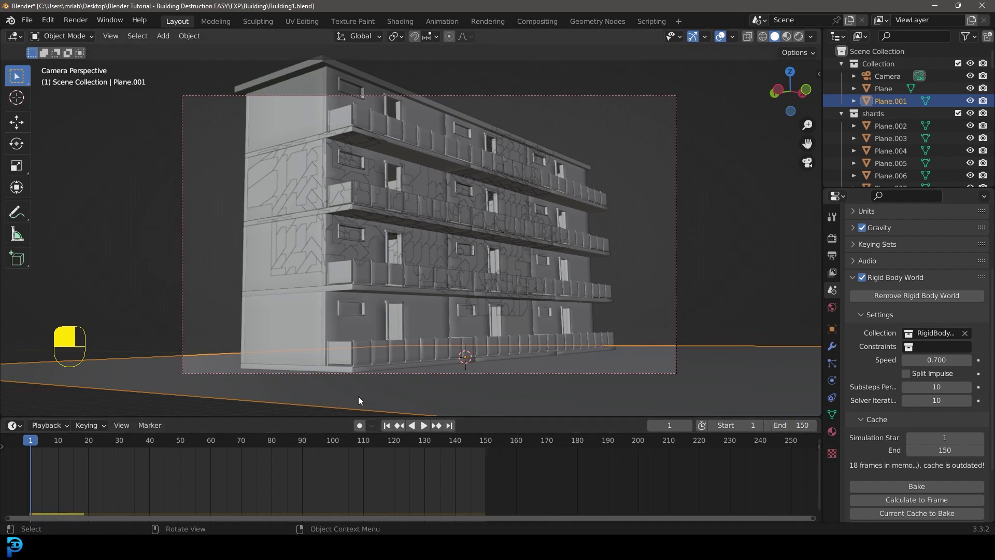
{"action": "middle_click_drag", "start_coordinate": [343, 467], "coordinate": [447, 467]}
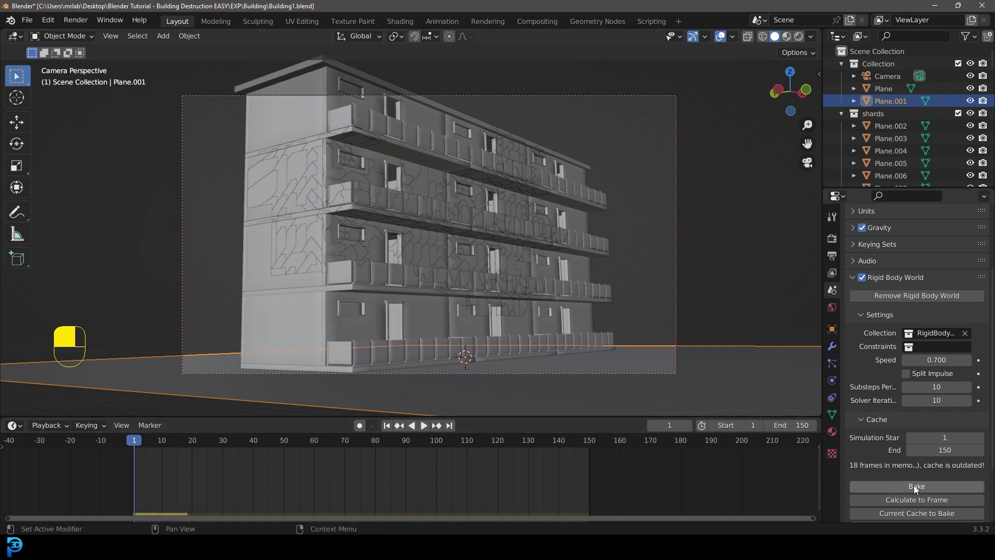
{"action": "key", "text": "ctrl+s"}
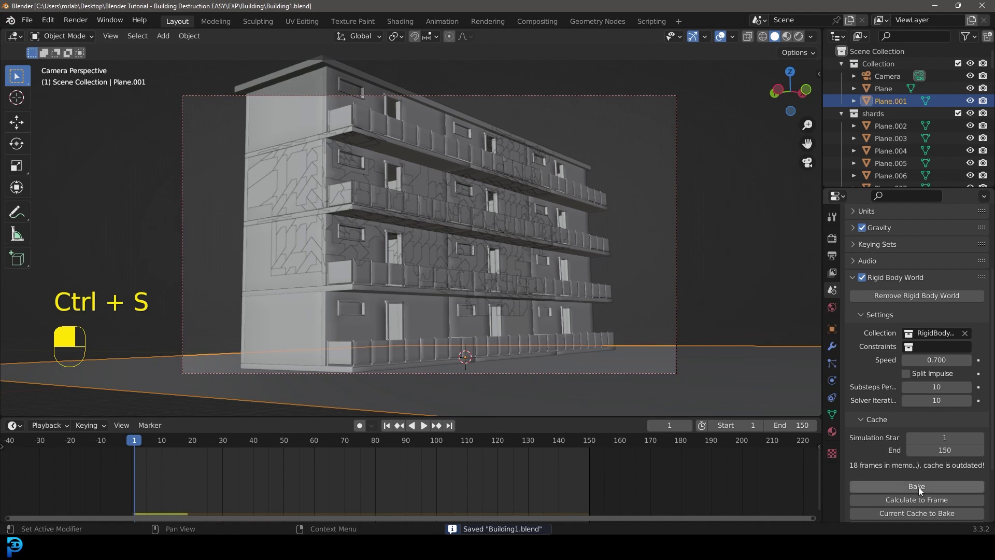
{"action": "left_click", "coordinate": [899, 486]}
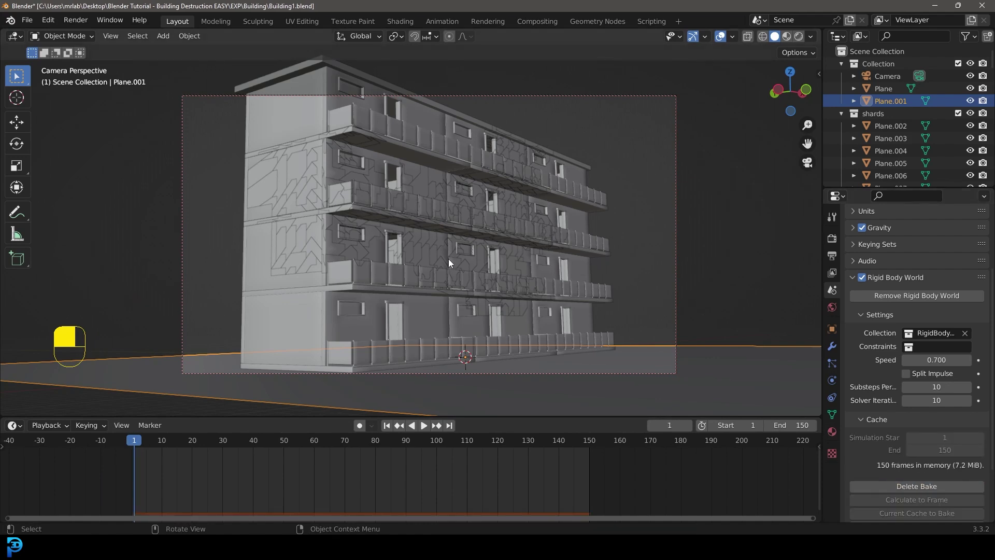
Step: Play the baked explosion and stop it around frame 50 to inspect the shattered building
{"action": "scroll", "coordinate": [449, 263], "scroll_direction": "up", "scroll_amount": 2}
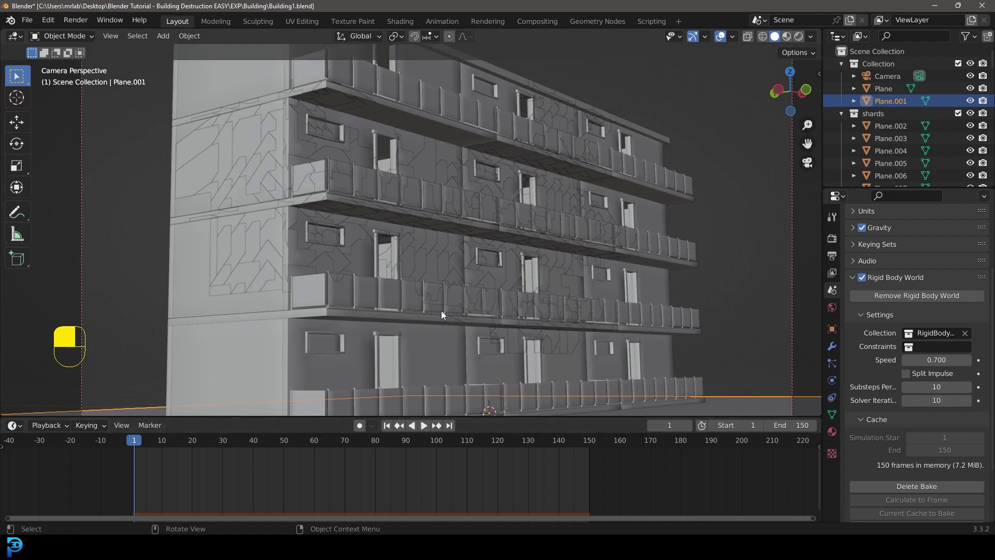
{"action": "key", "text": "space"}
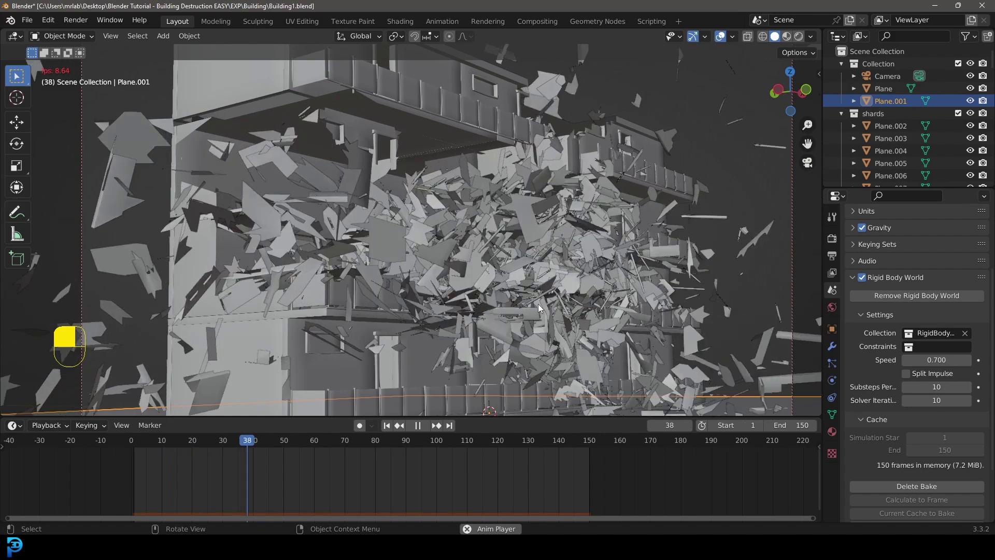
{"action": "key", "text": "space"}
{"action": "middle_click_drag", "start_coordinate": [530, 237], "coordinate": [506, 219]}
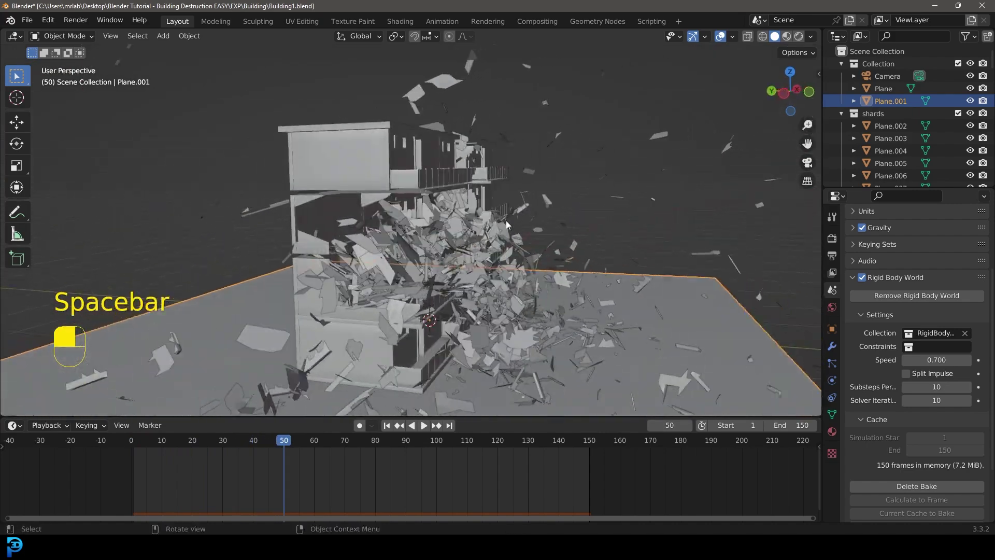
Step: Set the render output folder to the Desktop
{"action": "left_click", "coordinate": [832, 255]}
{"action": "left_click", "coordinate": [978, 390]}
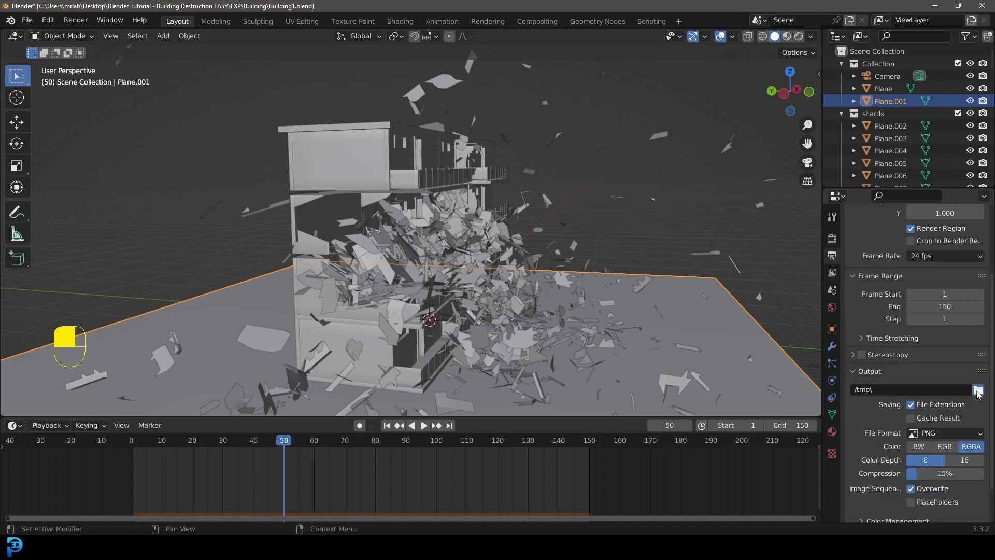
{"action": "left_click", "coordinate": [221, 248]}
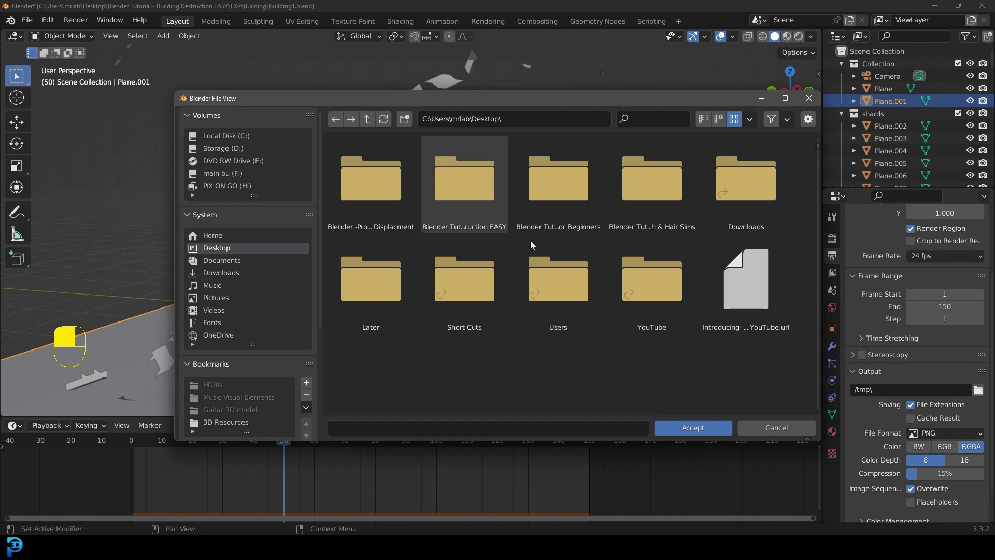
{"action": "left_click", "coordinate": [714, 427]}
Step: Set the output file format to FFmpeg Video with an MPEG-4 container
{"action": "scroll", "coordinate": [879, 397], "scroll_direction": "down", "scroll_amount": 2}
{"action": "left_click", "coordinate": [940, 394]}
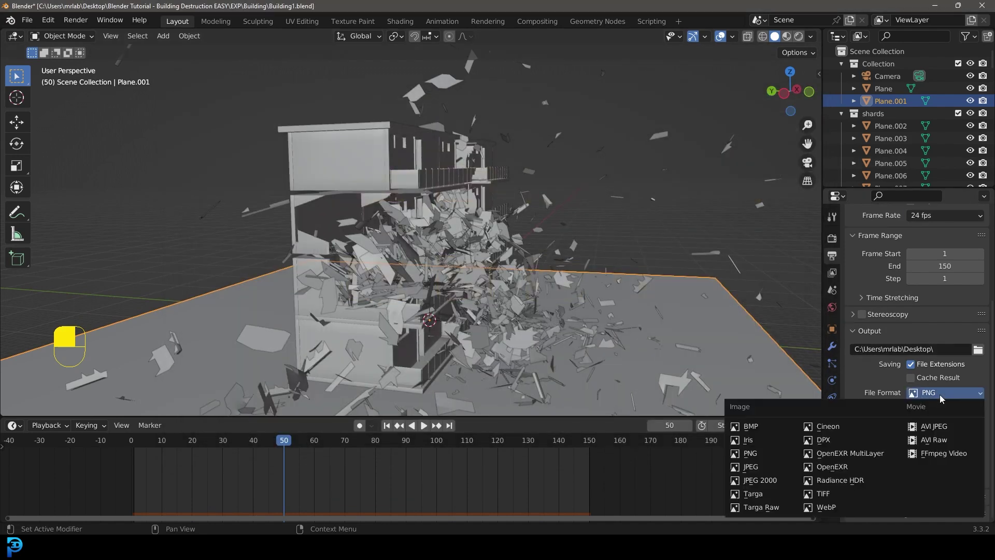
{"action": "left_click", "coordinate": [942, 453]}
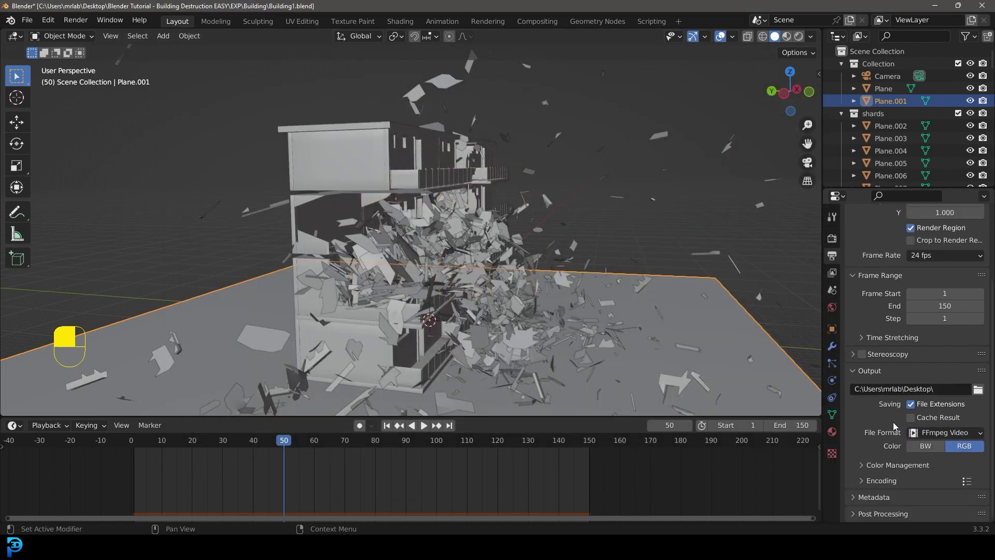
{"action": "left_click", "coordinate": [870, 478]}
{"action": "scroll", "coordinate": [876, 471], "scroll_direction": "down", "scroll_amount": 5}
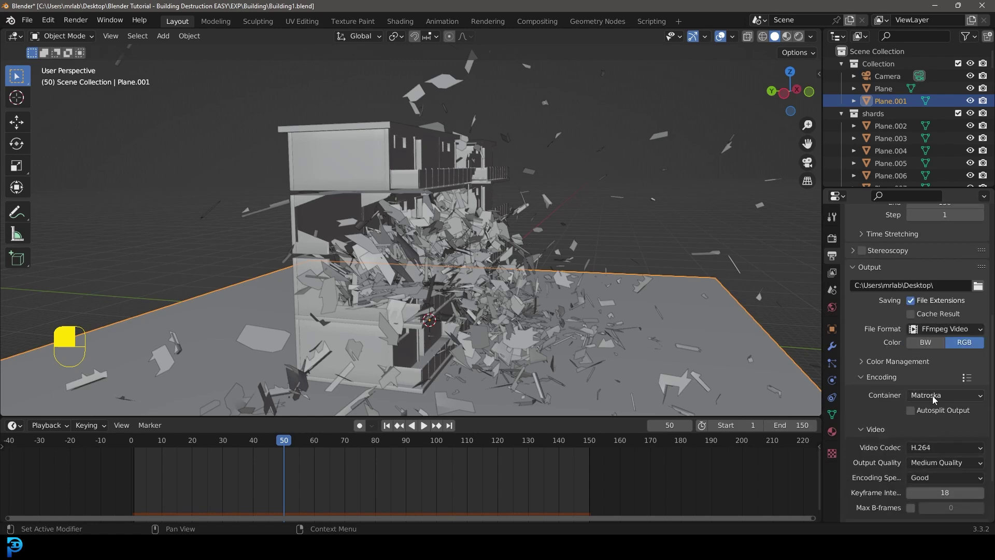
{"action": "left_click", "coordinate": [933, 395]}
{"action": "left_click", "coordinate": [926, 354]}
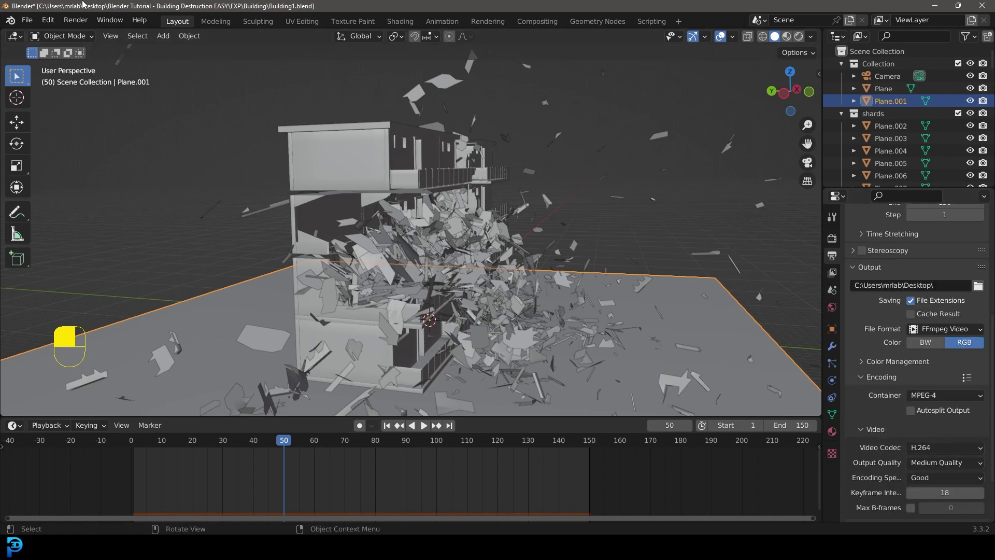
Step: Run View > Viewport Render Animation for frames 1-150, then minimize the render window
{"action": "left_click", "coordinate": [110, 36]}
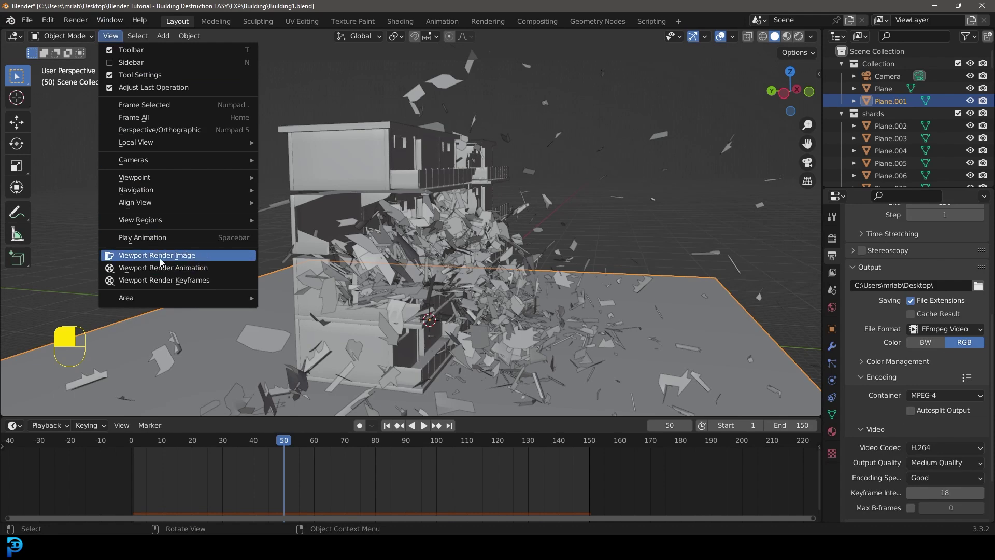
{"action": "left_click", "coordinate": [176, 268]}
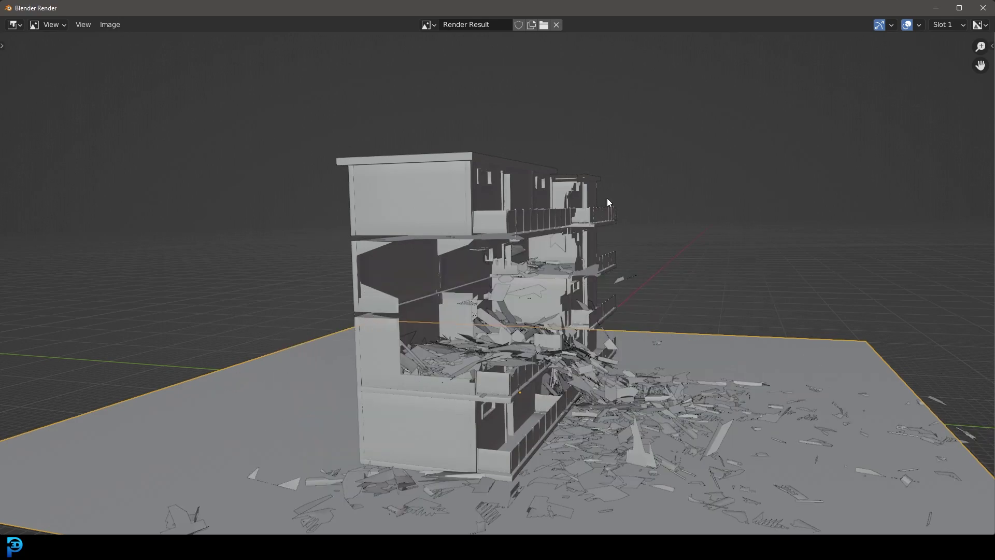
{"action": "left_click", "coordinate": [936, 8]}
{"action": "left_click", "coordinate": [937, 6]}
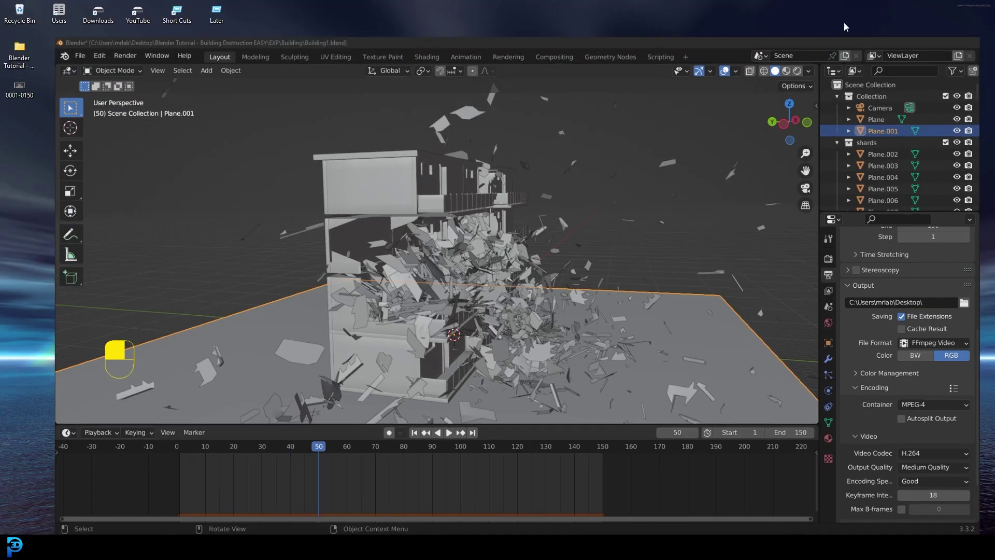
{"action": "double_click", "coordinate": [28, 94]}
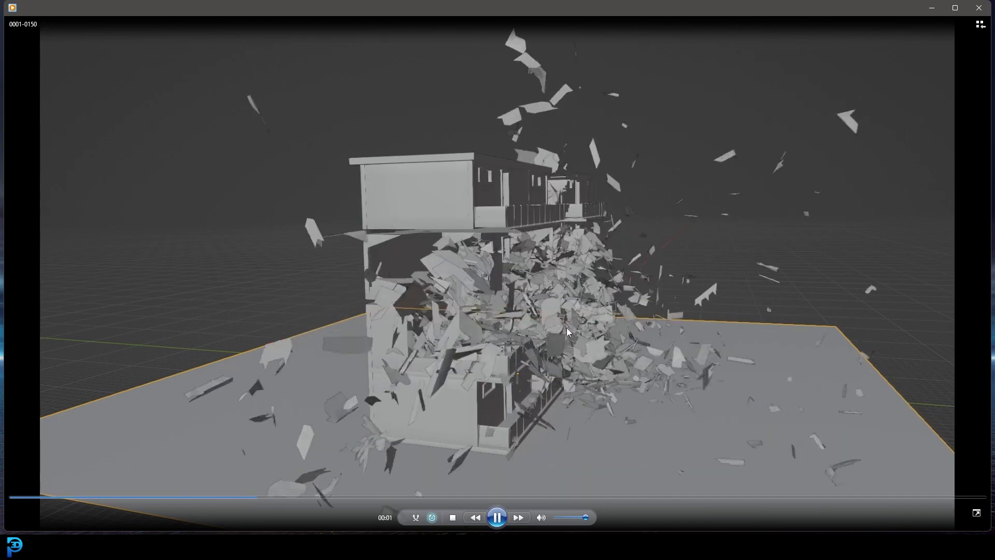
{"action": "left_click", "coordinate": [979, 7]}
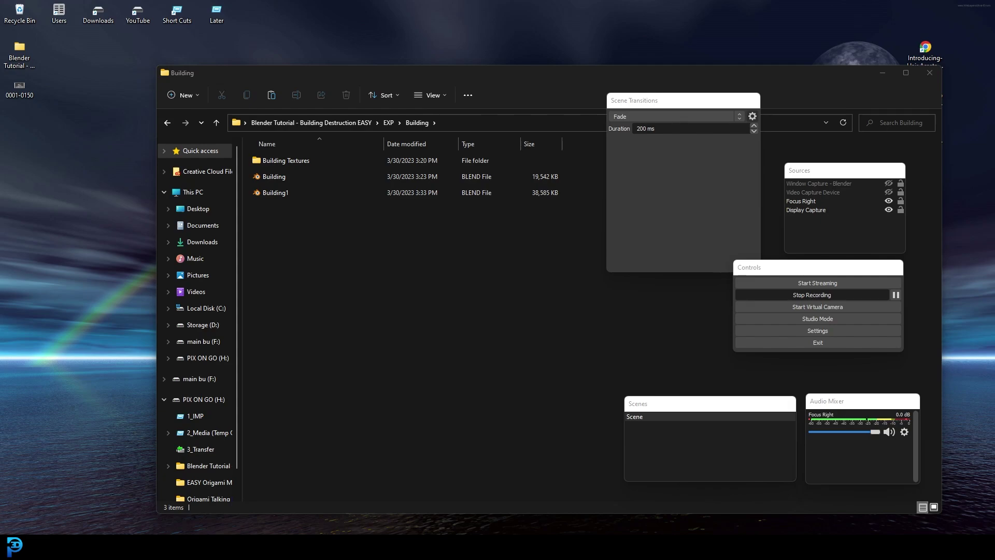
{"action": "mouse_move", "coordinate": [788, 547]}
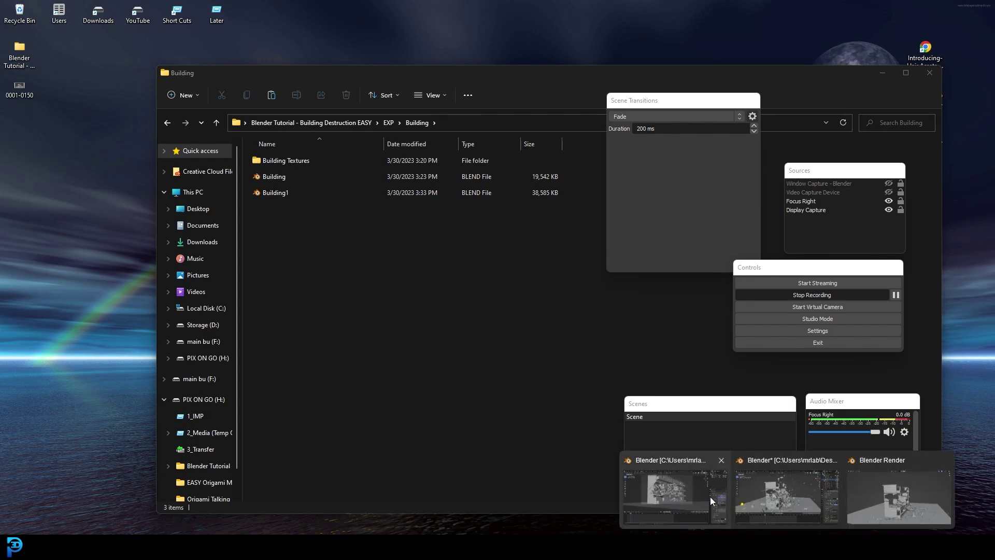
Step: Bring Blender back and frame the camera view at frame 14
{"action": "left_click", "coordinate": [778, 495]}
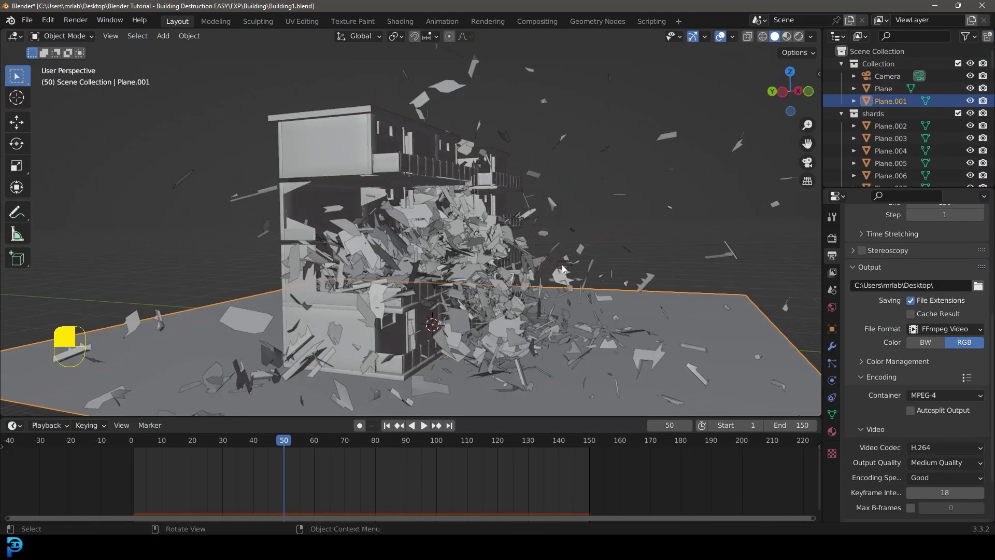
{"action": "key", "text": "KP_0"}
{"action": "key", "text": "space"}
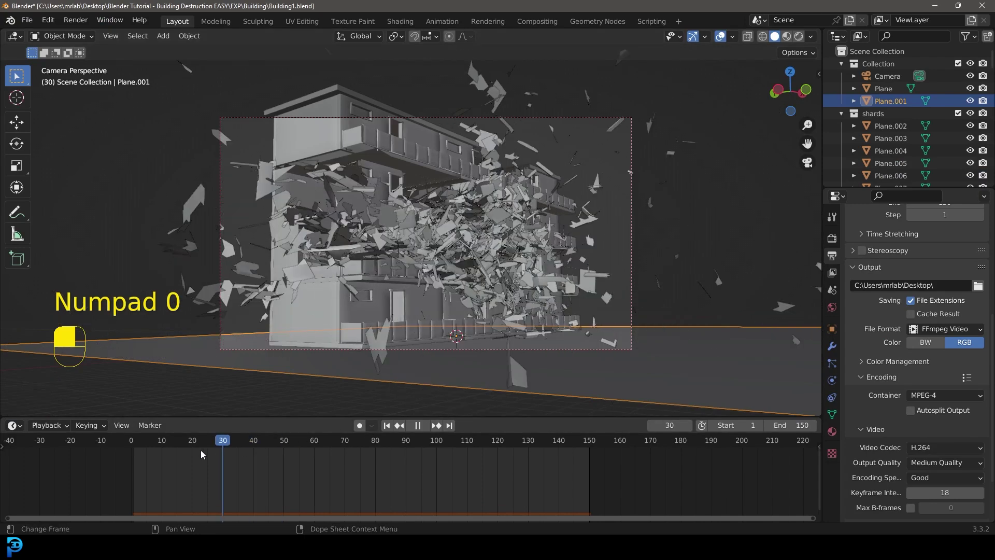
{"action": "left_click_drag", "start_coordinate": [201, 450], "coordinate": [173, 455]}
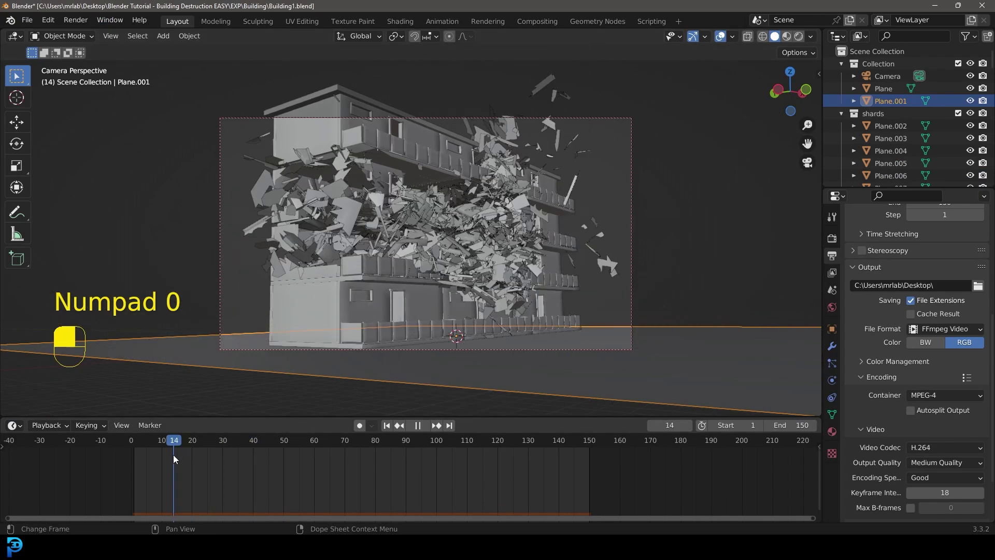
Step: Turn on Motion Blur in the Render Properties
{"action": "left_click", "coordinate": [833, 239]}
{"action": "scroll", "coordinate": [887, 368], "scroll_direction": "down", "scroll_amount": 2}
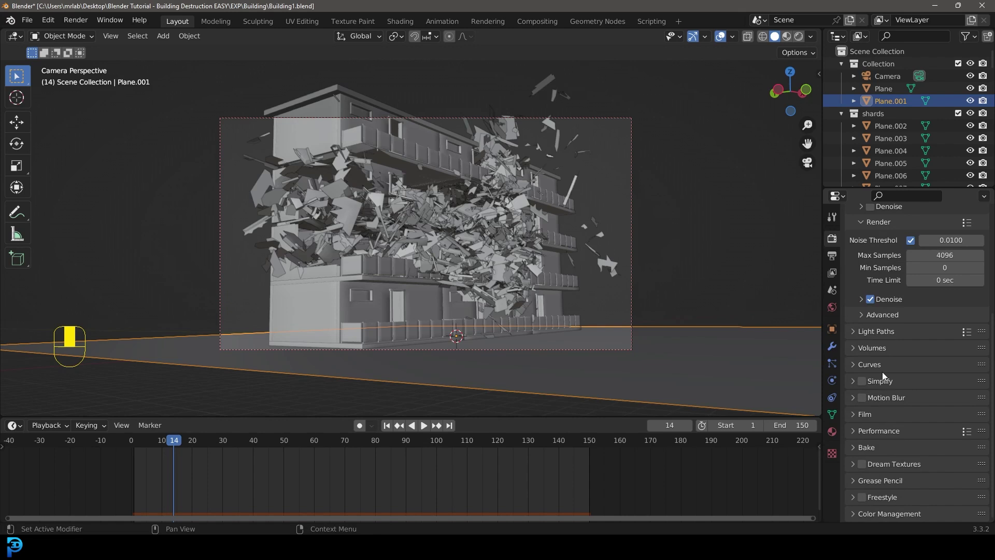
{"action": "left_click", "coordinate": [862, 398]}
{"action": "scroll", "coordinate": [392, 169], "scroll_direction": "up", "scroll_amount": 1}
{"action": "left_click", "coordinate": [77, 20]}
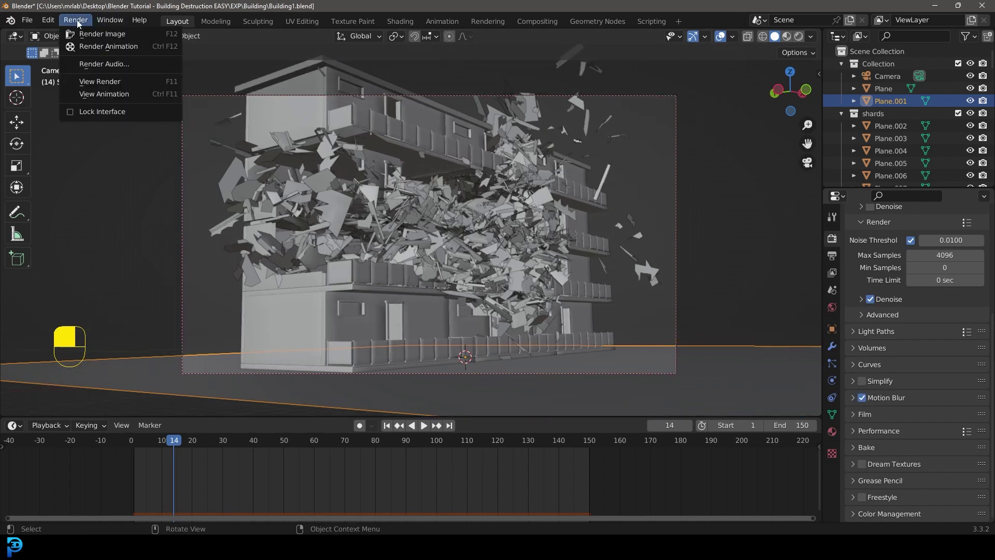
Step: Render frame 14 with motion-blurred debris, inspect the render closely, then switch to the Example Explosion window
{"action": "left_click", "coordinate": [126, 35]}
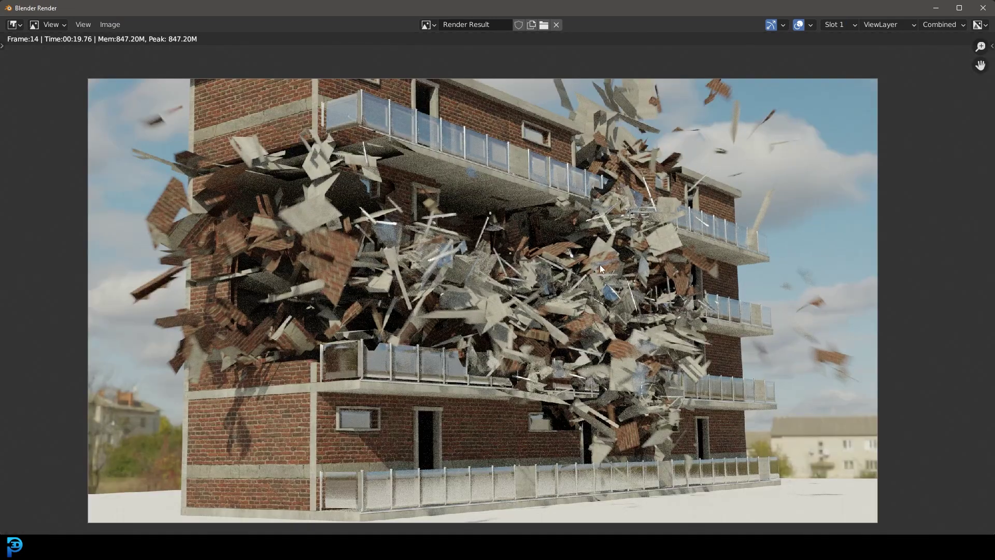
{"action": "scroll", "coordinate": [469, 347], "scroll_direction": "down", "scroll_amount": 1}
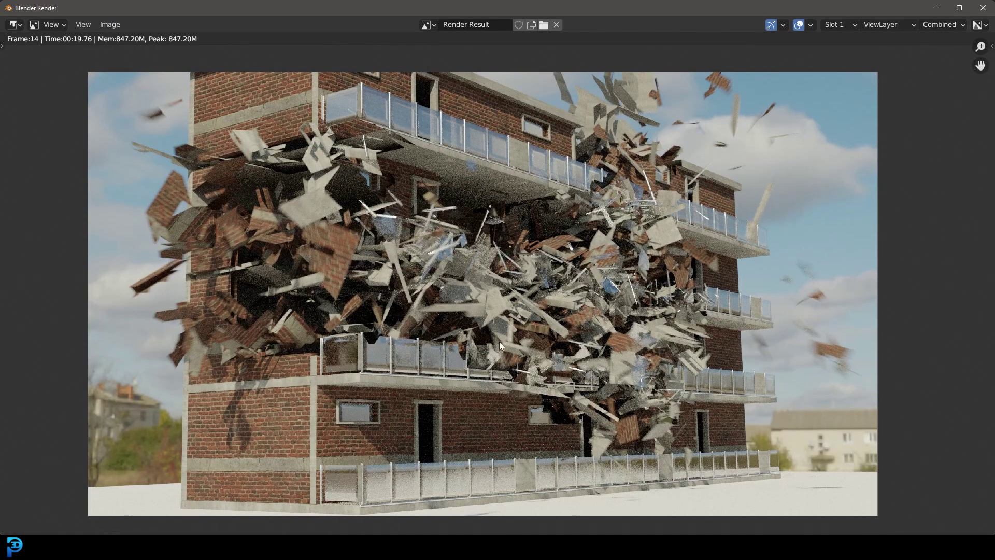
{"action": "scroll", "coordinate": [508, 324], "scroll_direction": "down", "scroll_amount": 1}
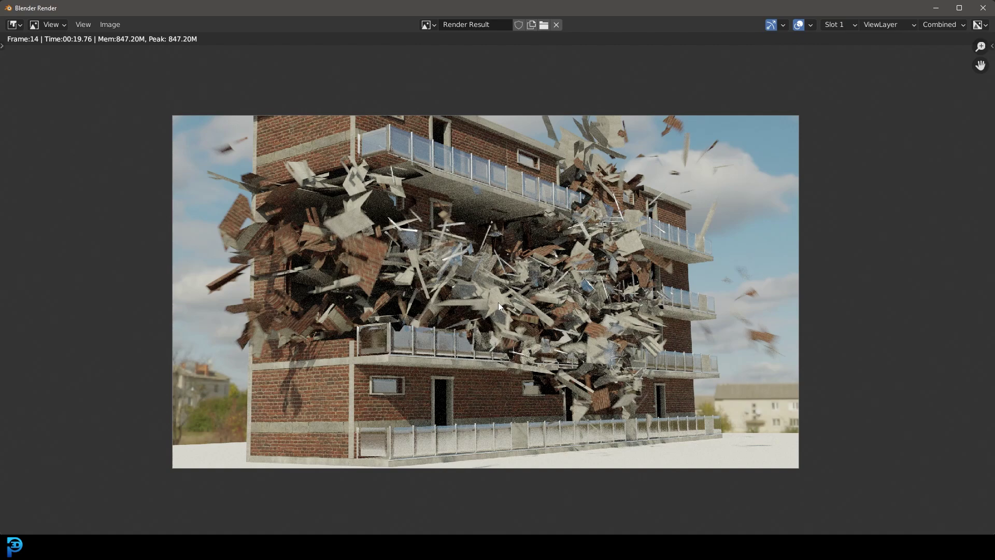
{"action": "scroll", "coordinate": [465, 289], "scroll_direction": "up", "scroll_amount": 3}
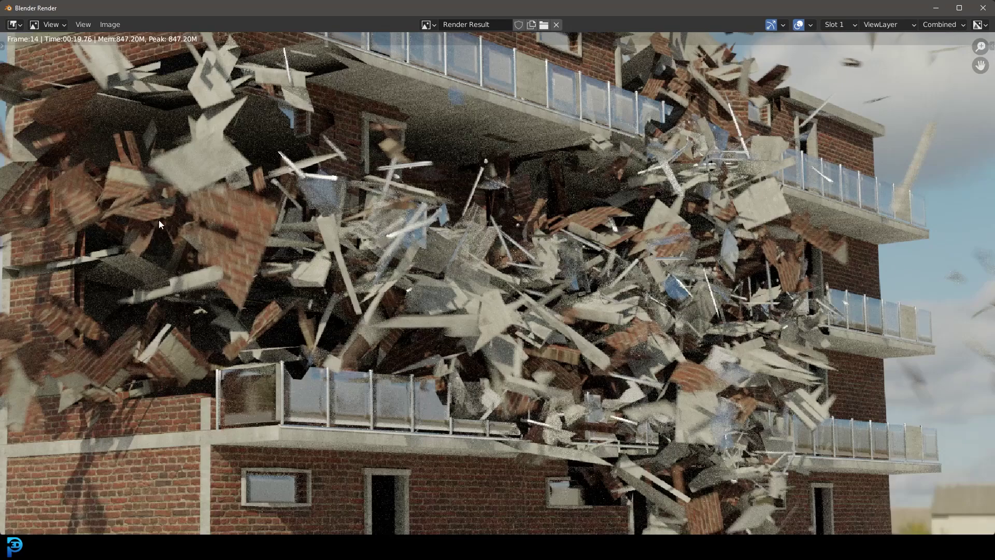
{"action": "middle_click_drag", "start_coordinate": [159, 219], "coordinate": [388, 273]}
{"action": "scroll", "coordinate": [317, 286], "scroll_direction": "up", "scroll_amount": 4}
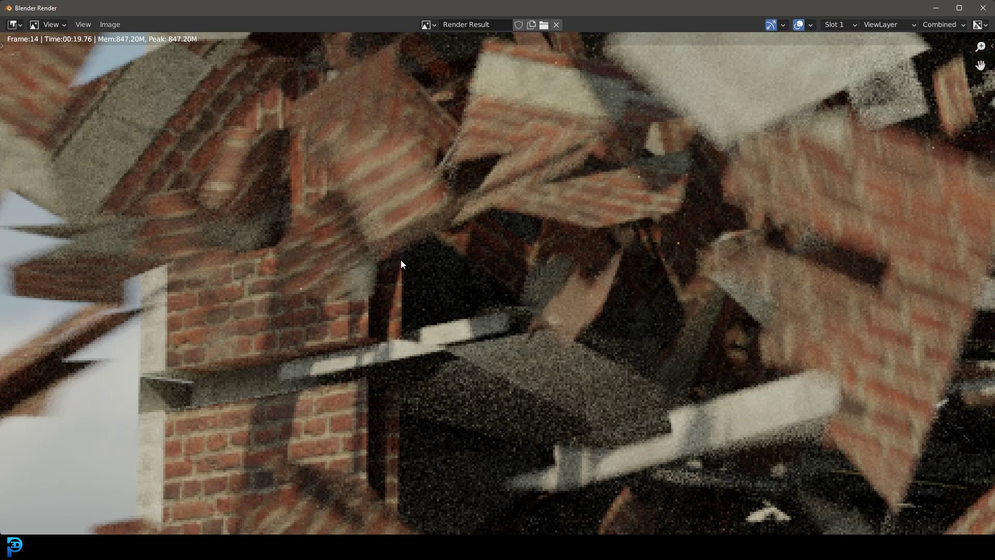
{"action": "scroll", "coordinate": [379, 459], "scroll_direction": "down", "scroll_amount": 5}
{"action": "scroll", "coordinate": [506, 337], "scroll_direction": "up", "scroll_amount": 1}
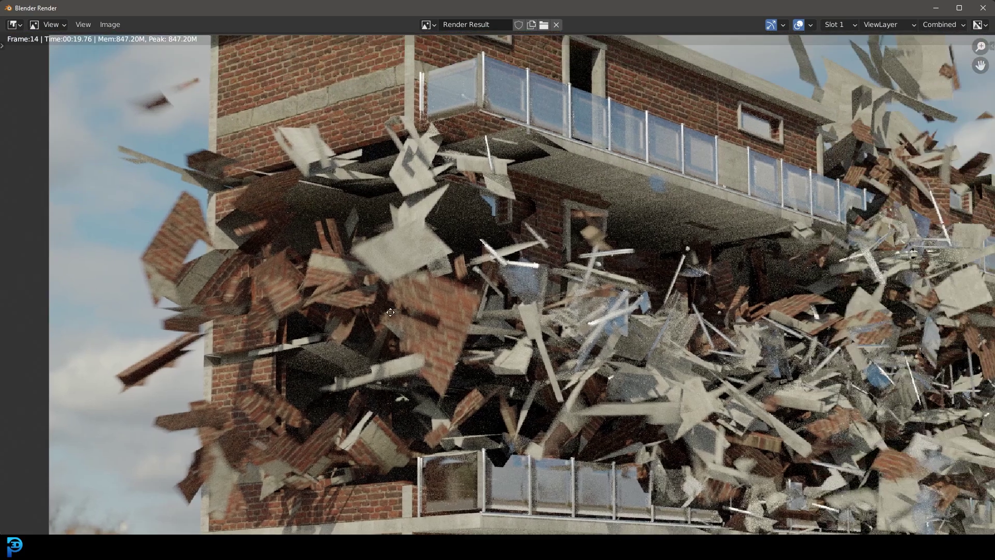
{"action": "scroll", "coordinate": [387, 317], "scroll_direction": "down", "scroll_amount": 1}
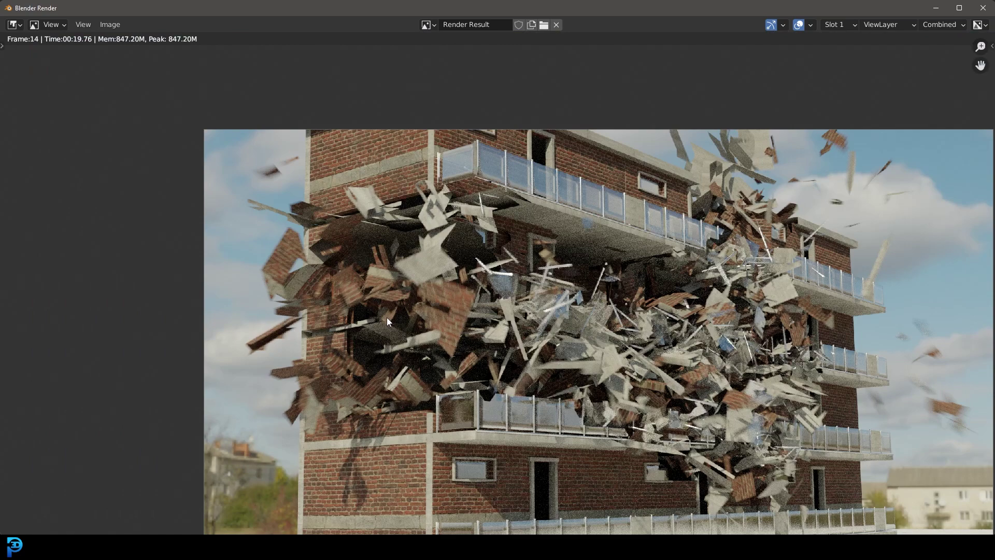
{"action": "key", "text": "alt+Tab"}
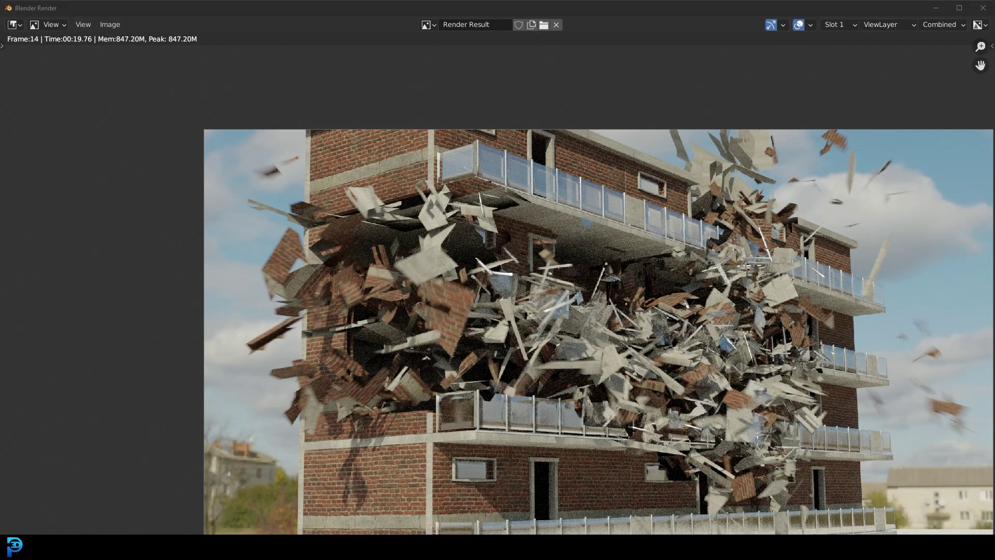
Step: Maximize Example Explosion.blend, play its explosion to frame 24, and orbit around the building
{"action": "left_click_drag", "start_coordinate": [921, 81], "coordinate": [947, 71]}
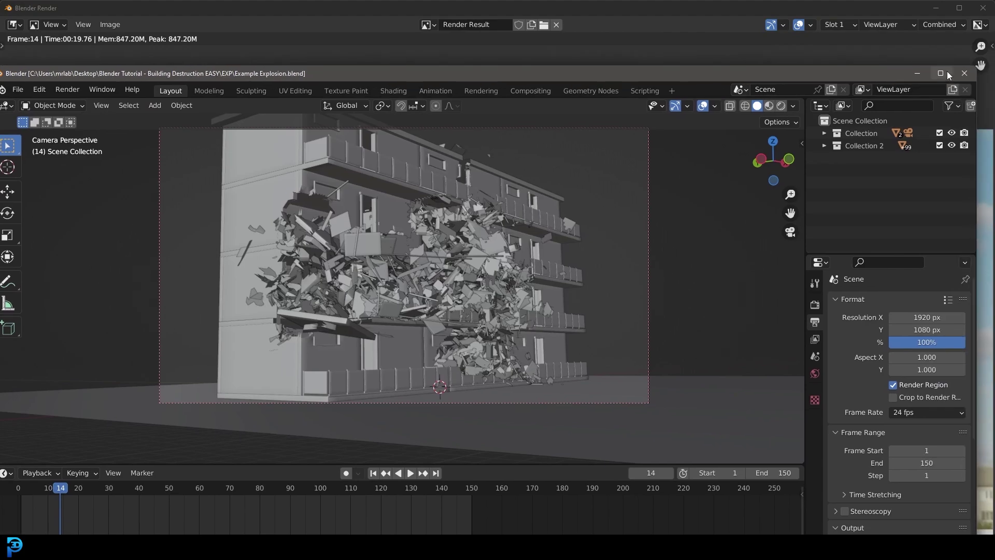
{"action": "double_click", "coordinate": [947, 71]}
{"action": "key", "text": "space"}
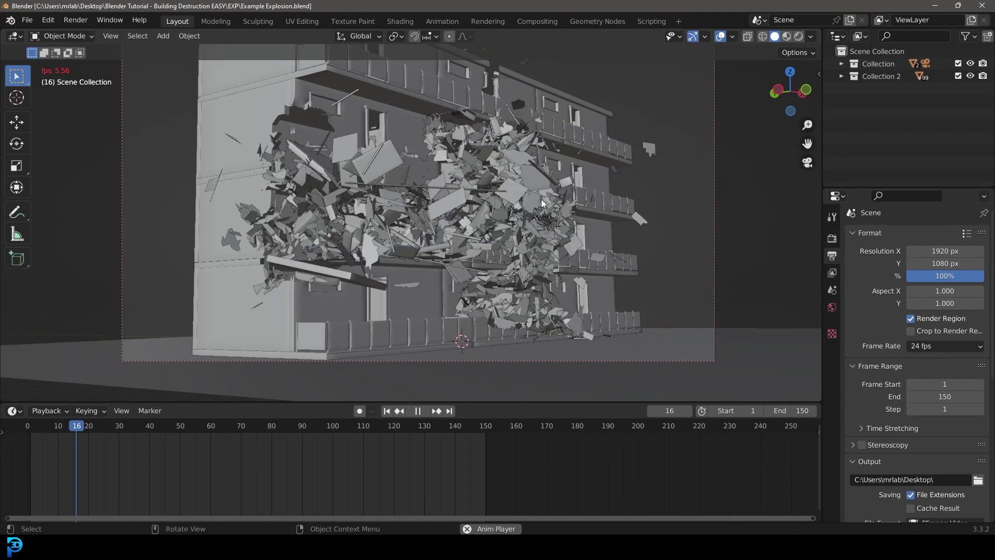
{"action": "key", "text": "space"}
{"action": "middle_click_drag", "start_coordinate": [427, 211], "coordinate": [468, 205]}
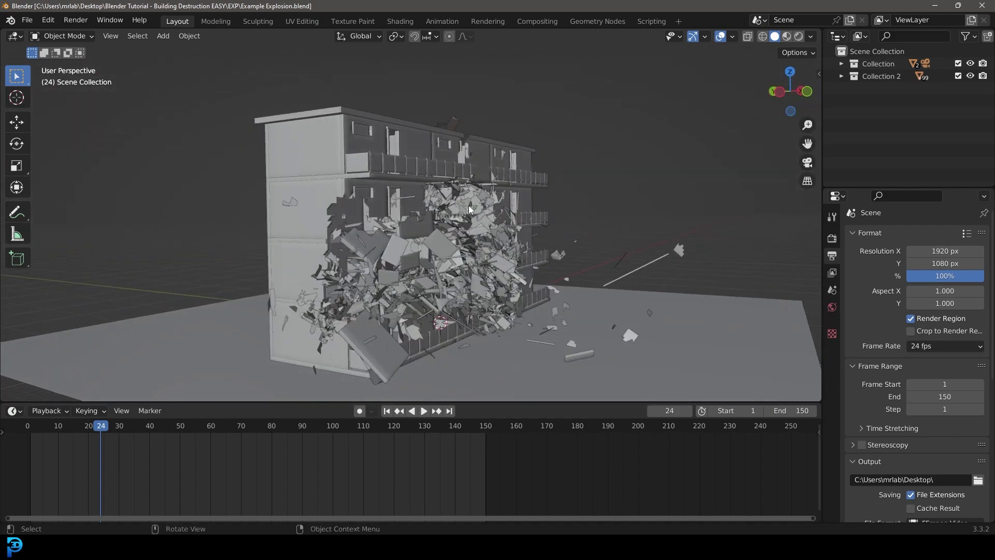